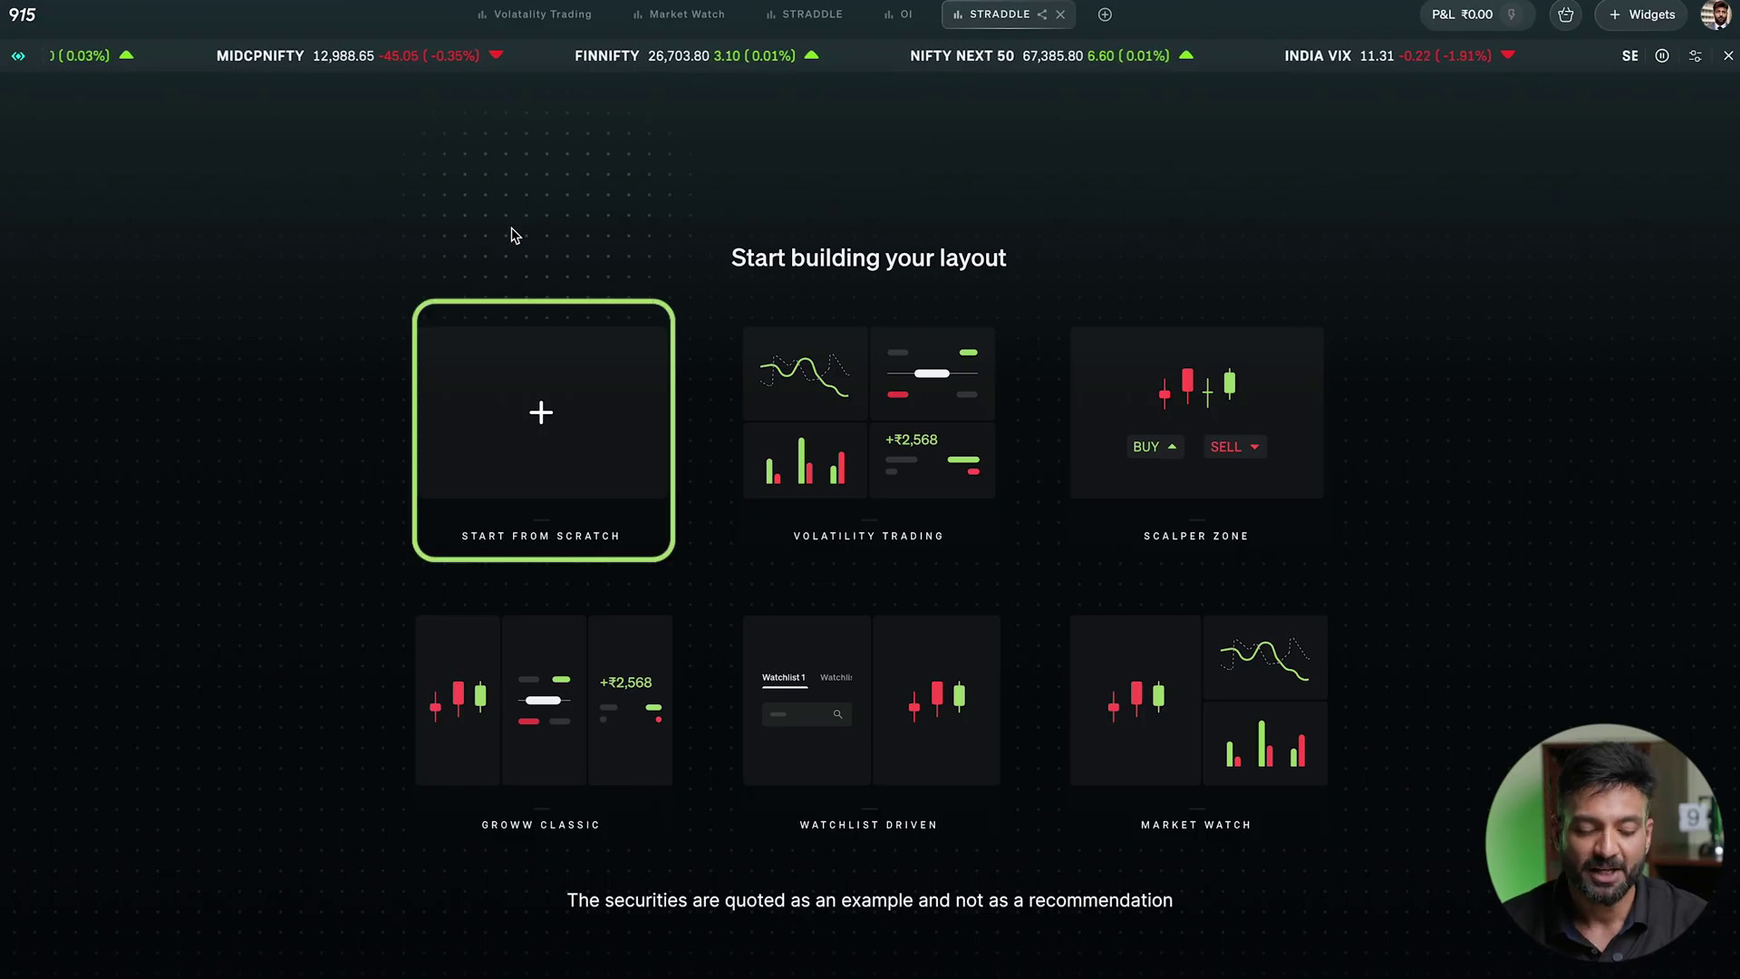
- Start a blank layout and add a Straddle chart widget for NIFTY's ATM straddle
{"action": "left_click", "coordinate": [530, 403]}
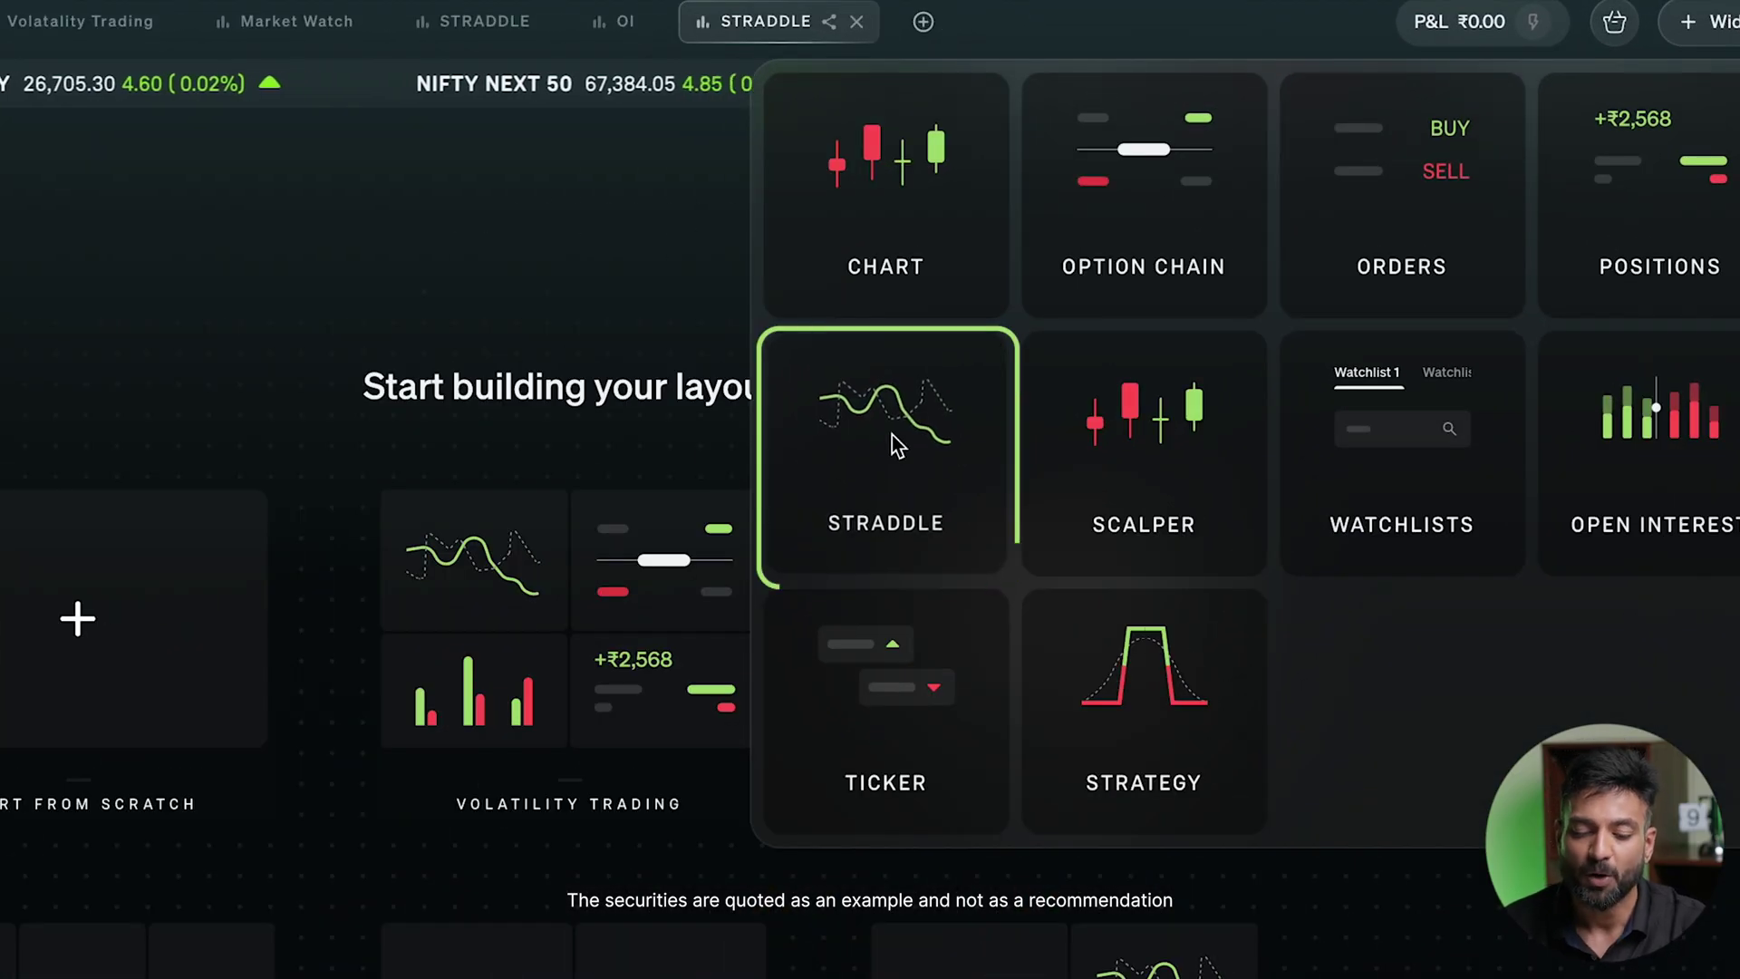
{"action": "left_click", "coordinate": [874, 464]}
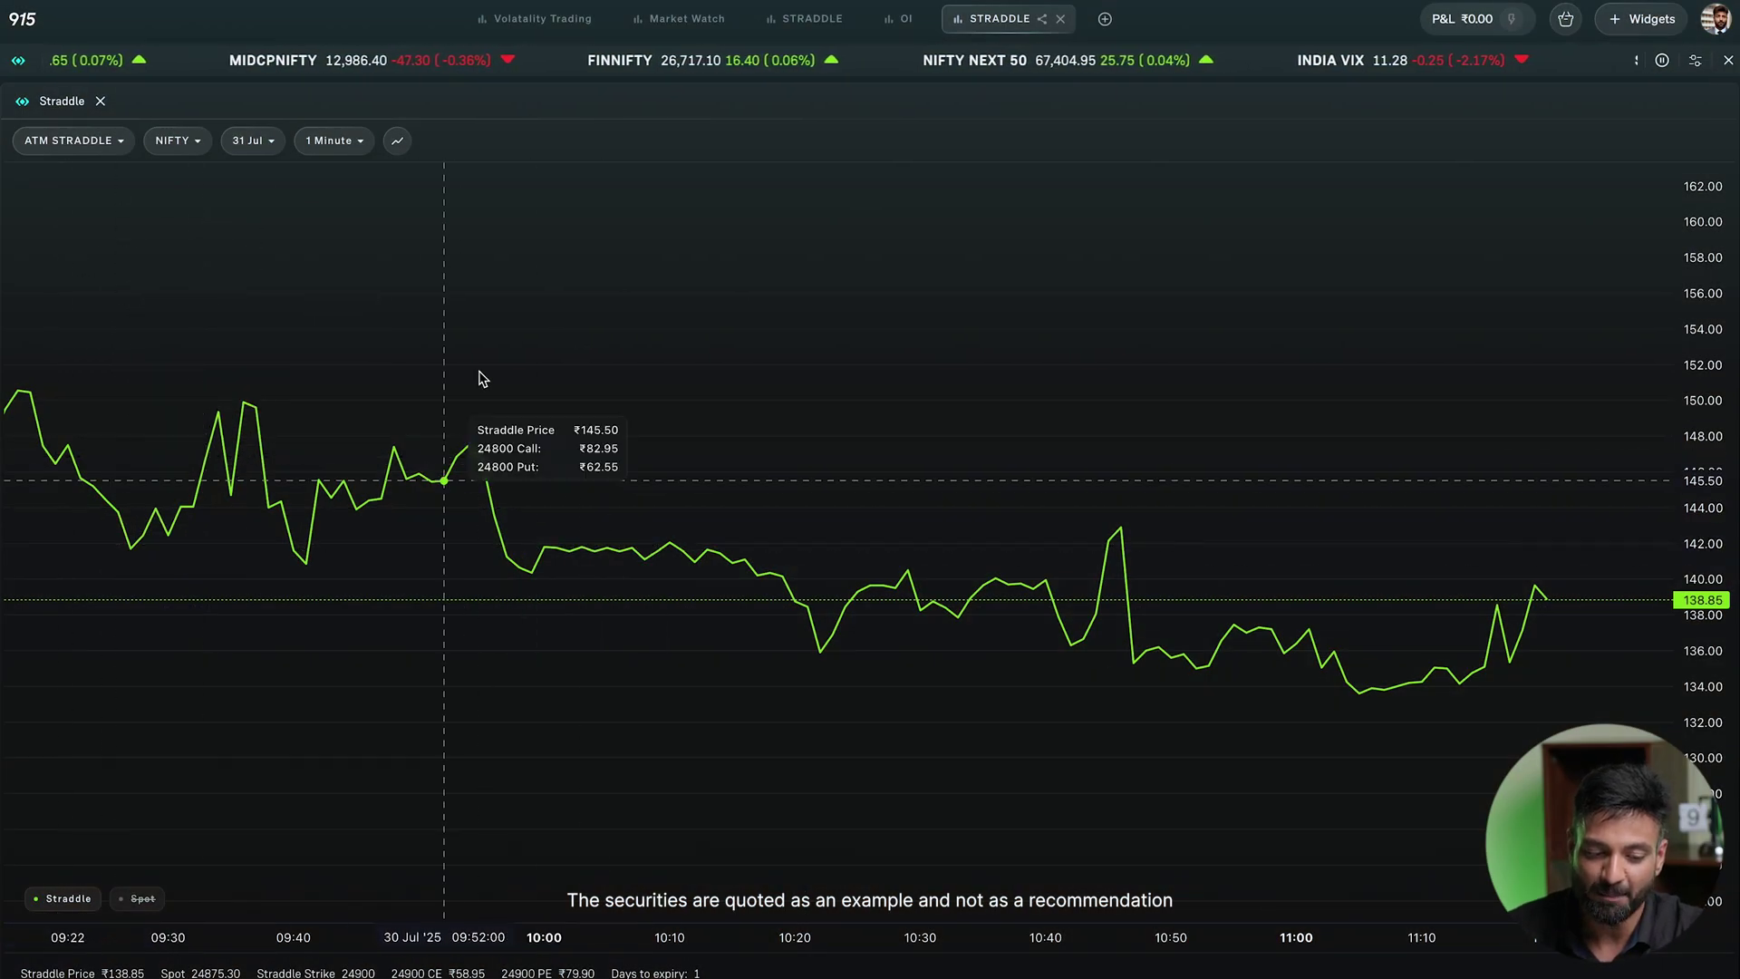
{"action": "scroll", "coordinate": [487, 388], "scroll_direction": "down", "scroll_amount": 1}
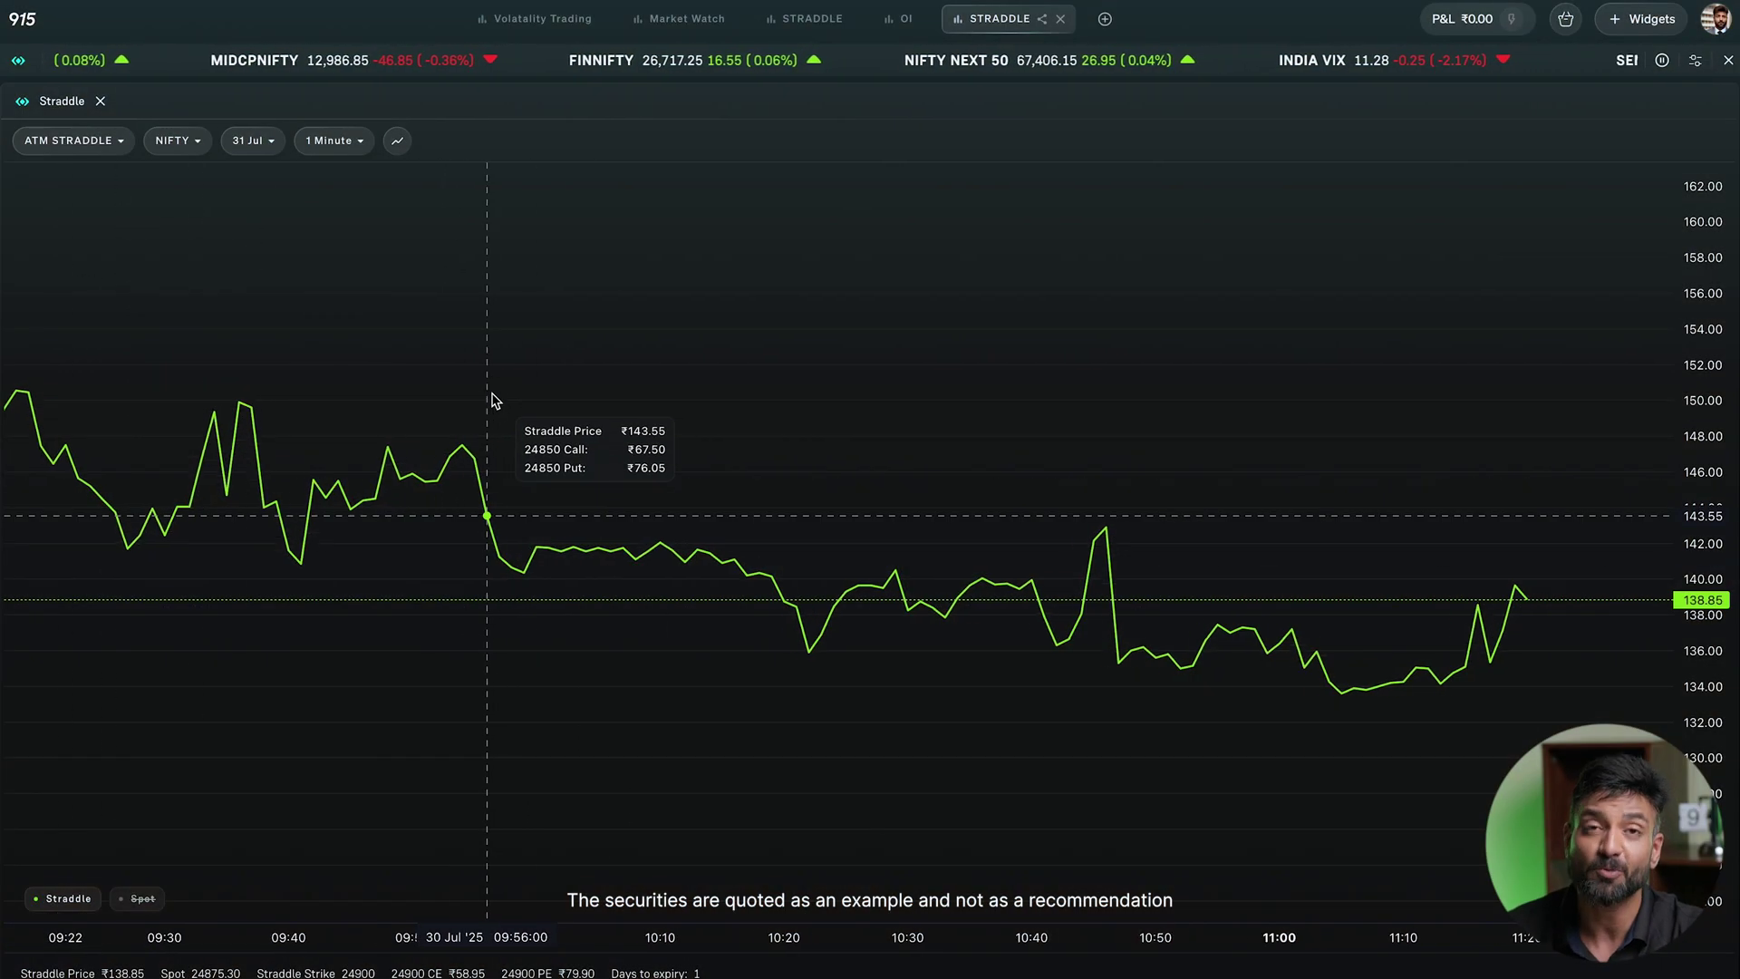
{"action": "scroll", "coordinate": [492, 399], "scroll_direction": "down", "scroll_amount": 1}
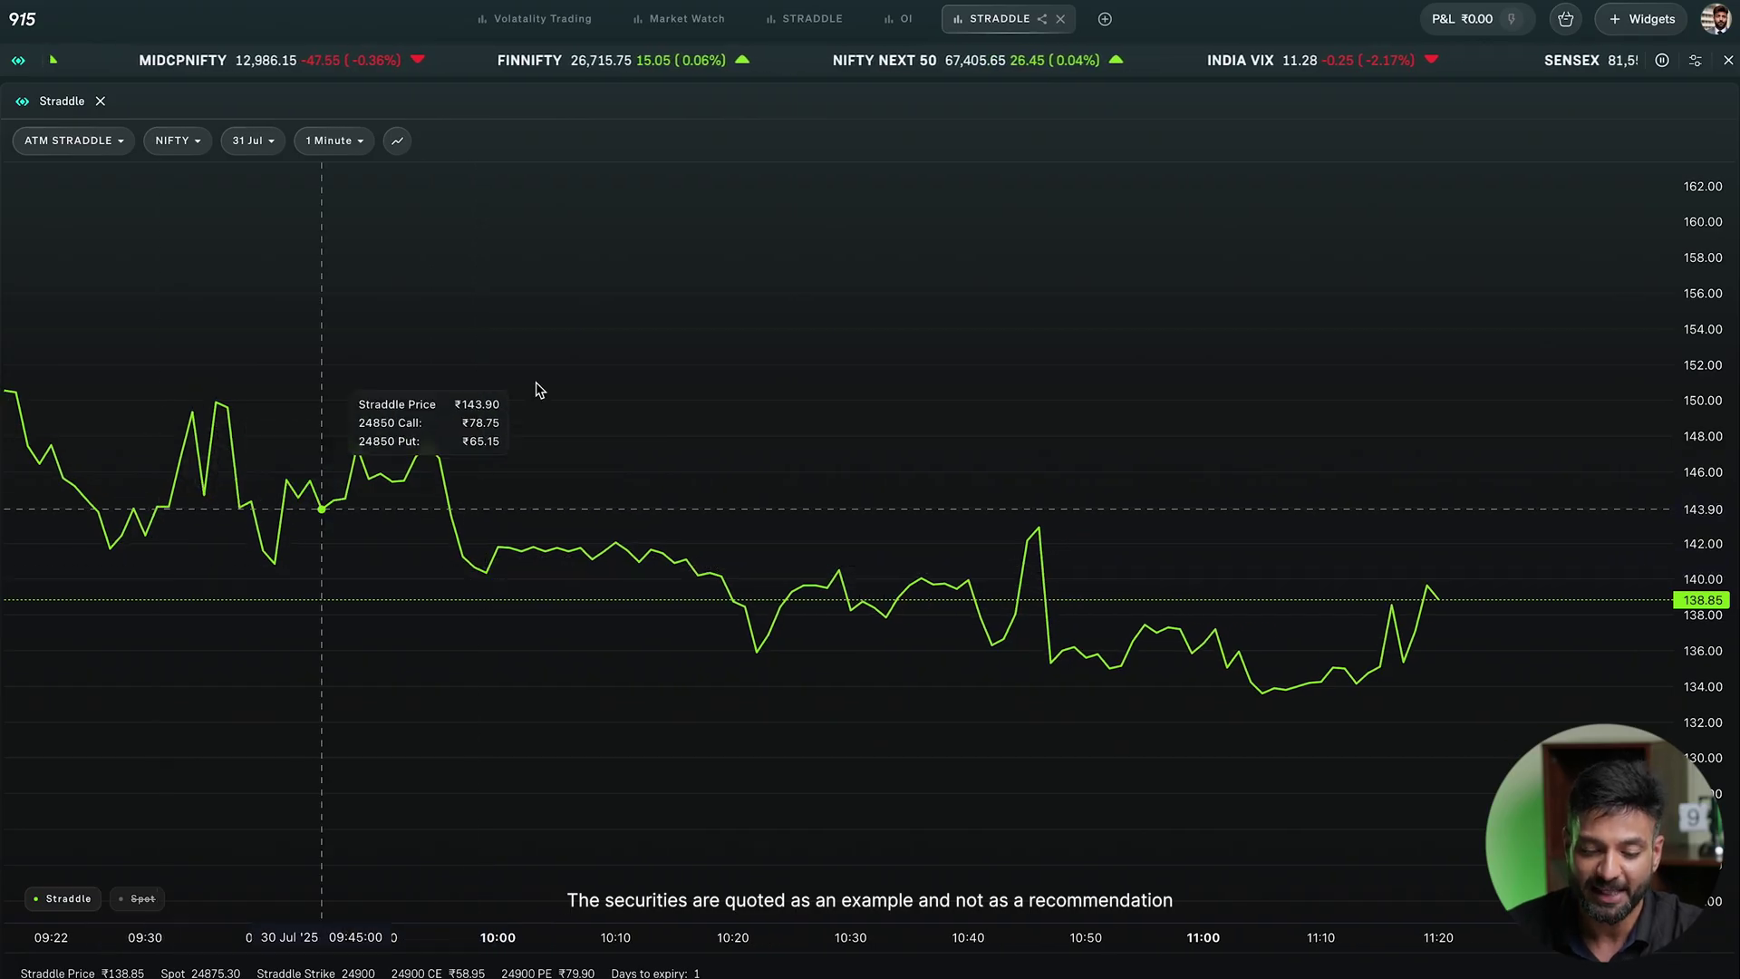
{"action": "left_click", "coordinate": [397, 141]}
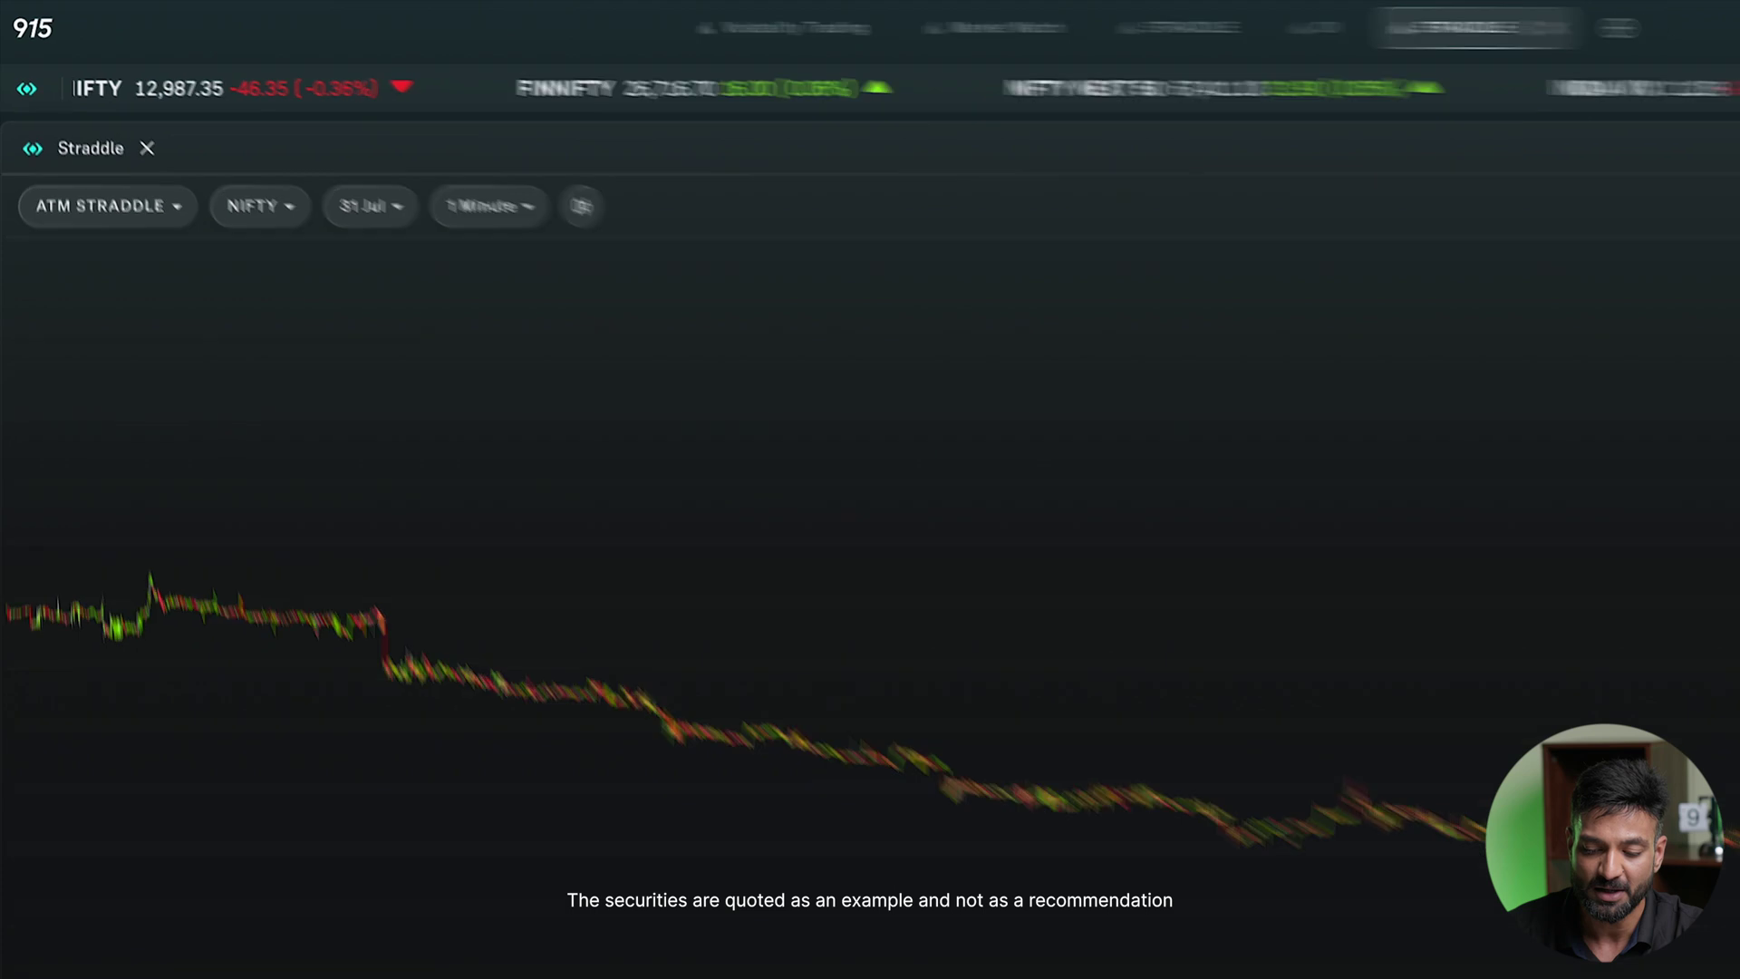
{"action": "scroll", "coordinate": [1486, 551], "scroll_direction": "up", "scroll_amount": 3}
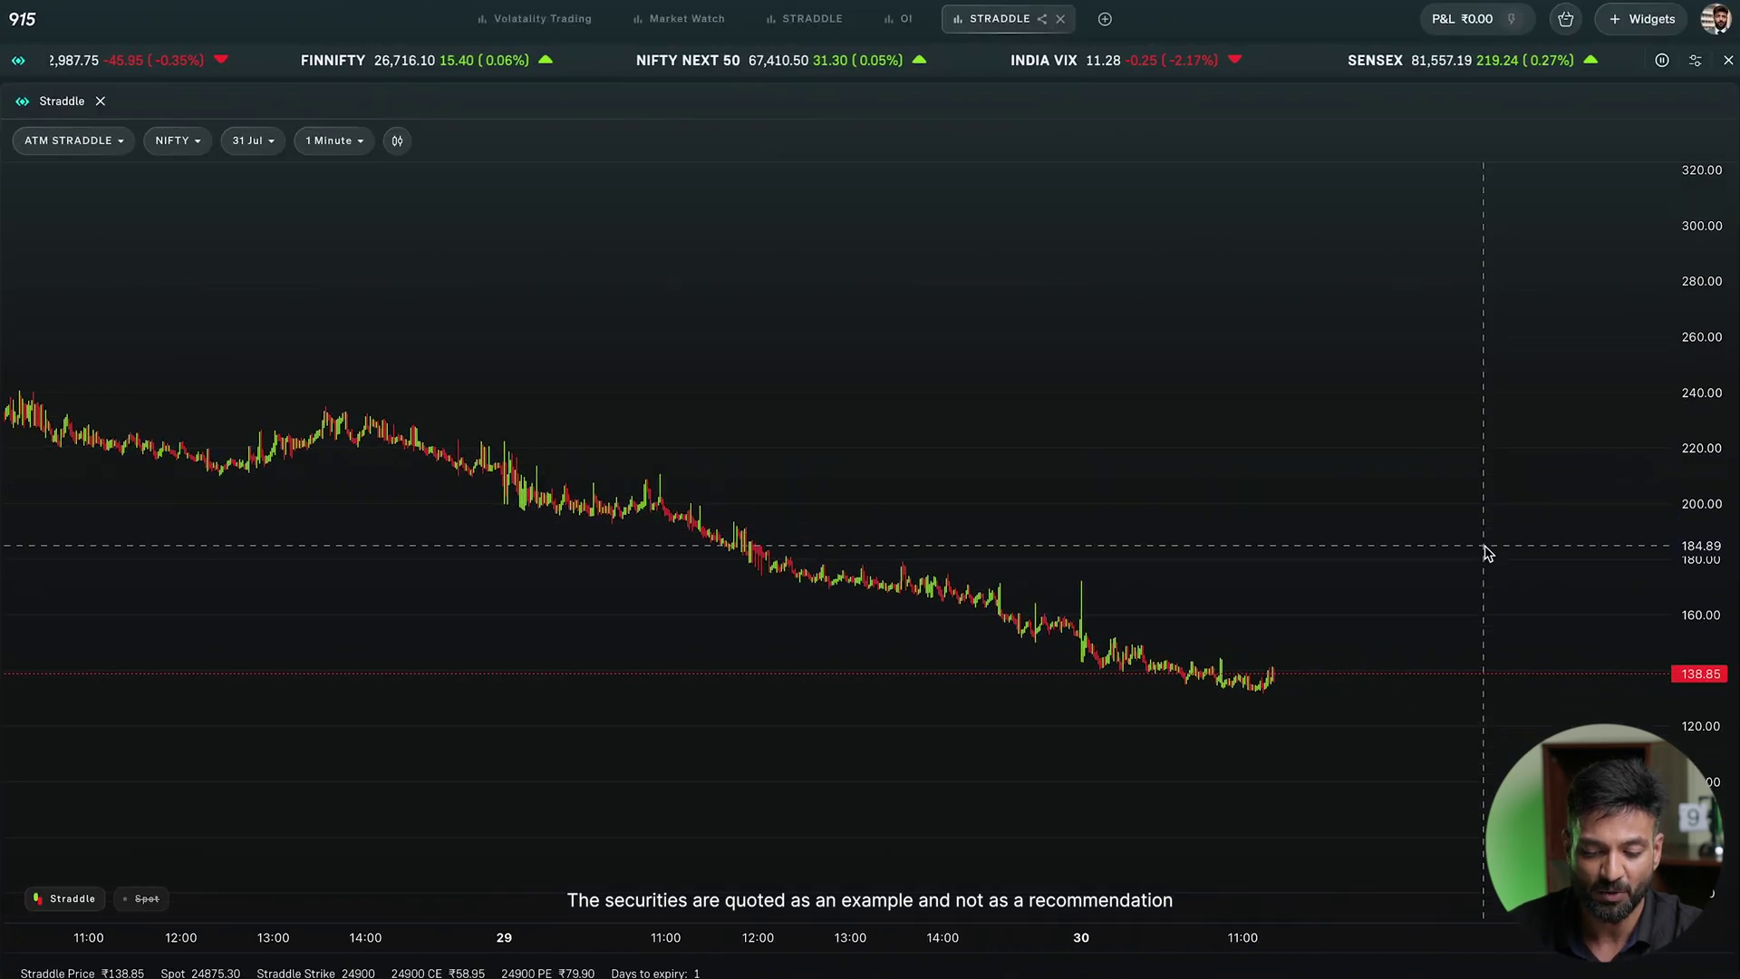
{"action": "scroll", "coordinate": [1487, 551], "scroll_direction": "up", "scroll_amount": 3}
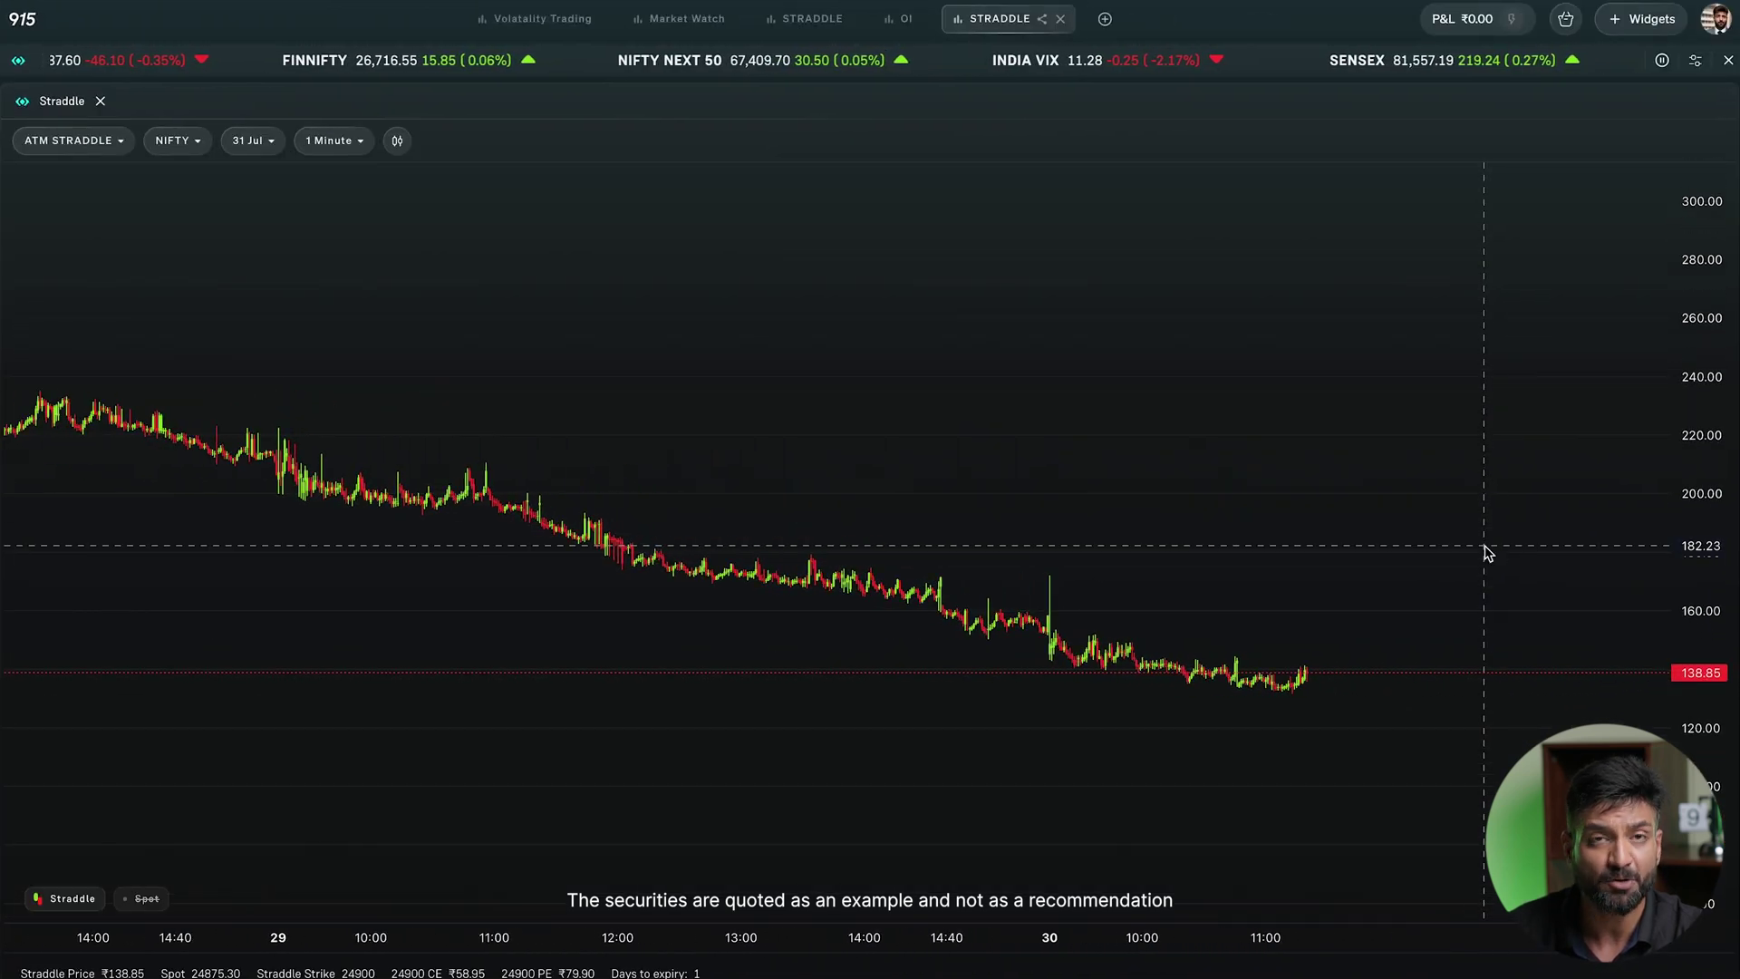
{"action": "left_click", "coordinate": [400, 142]}
{"action": "scroll", "coordinate": [1369, 584], "scroll_direction": "up", "scroll_amount": 5}
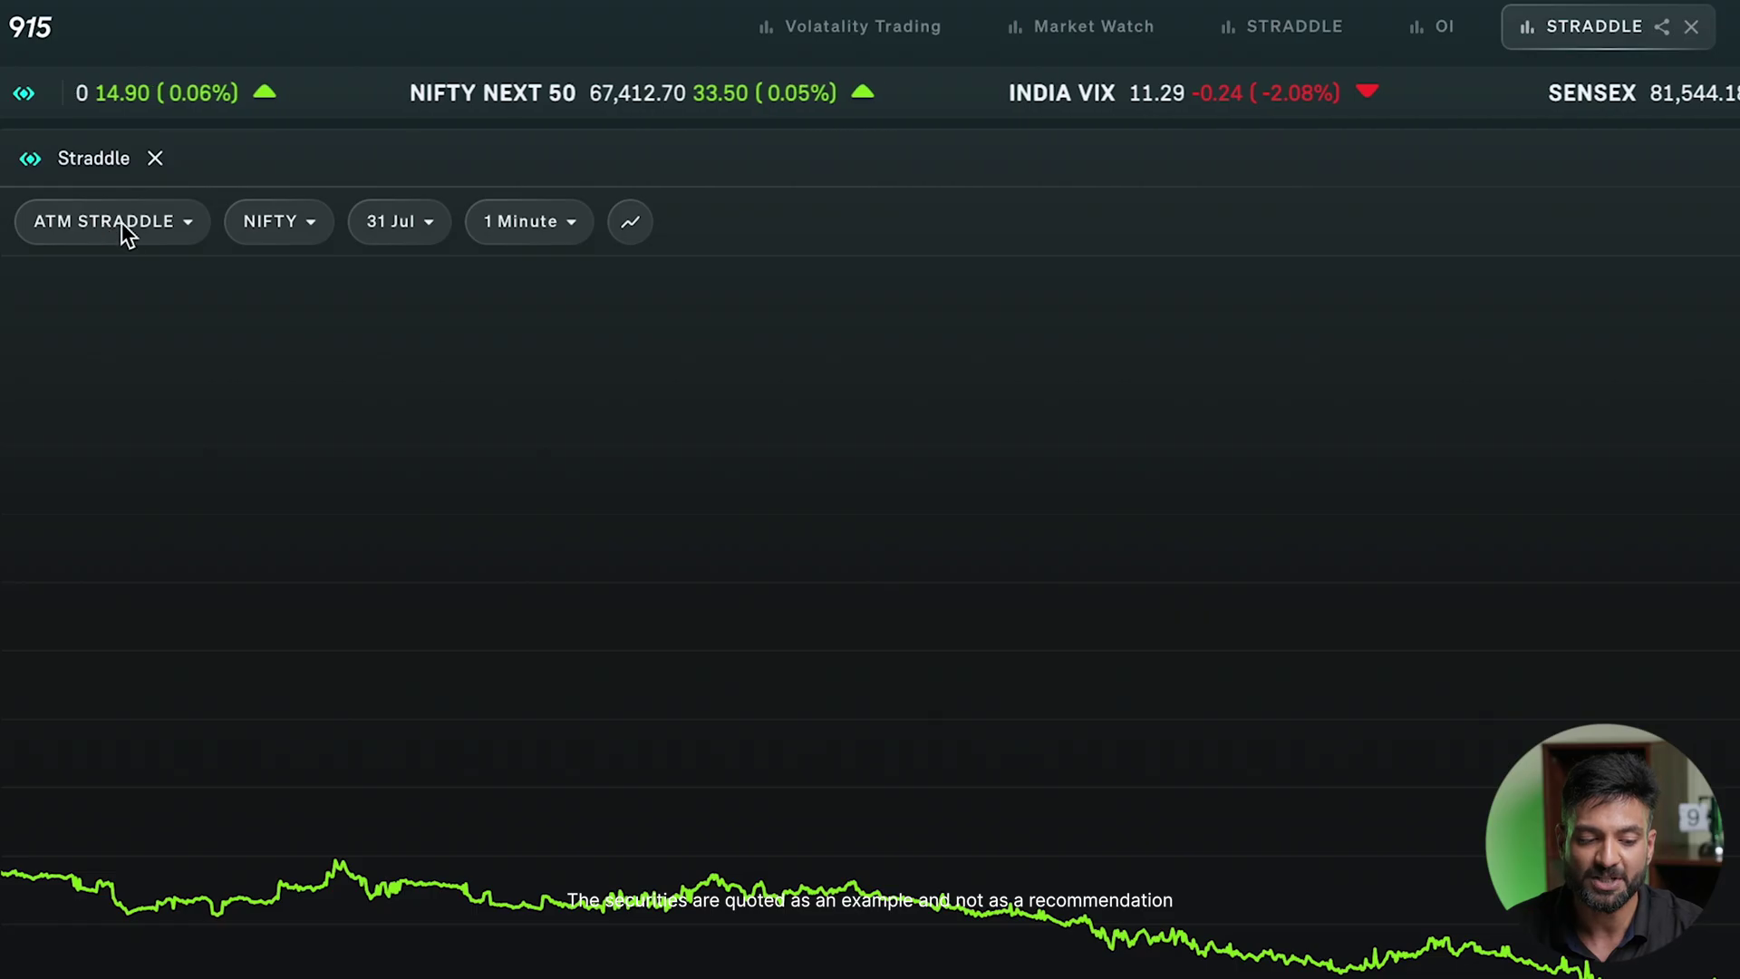
- Switch the straddle's underlying index to SENSEX, then back to NIFTY
{"action": "left_click", "coordinate": [284, 236]}
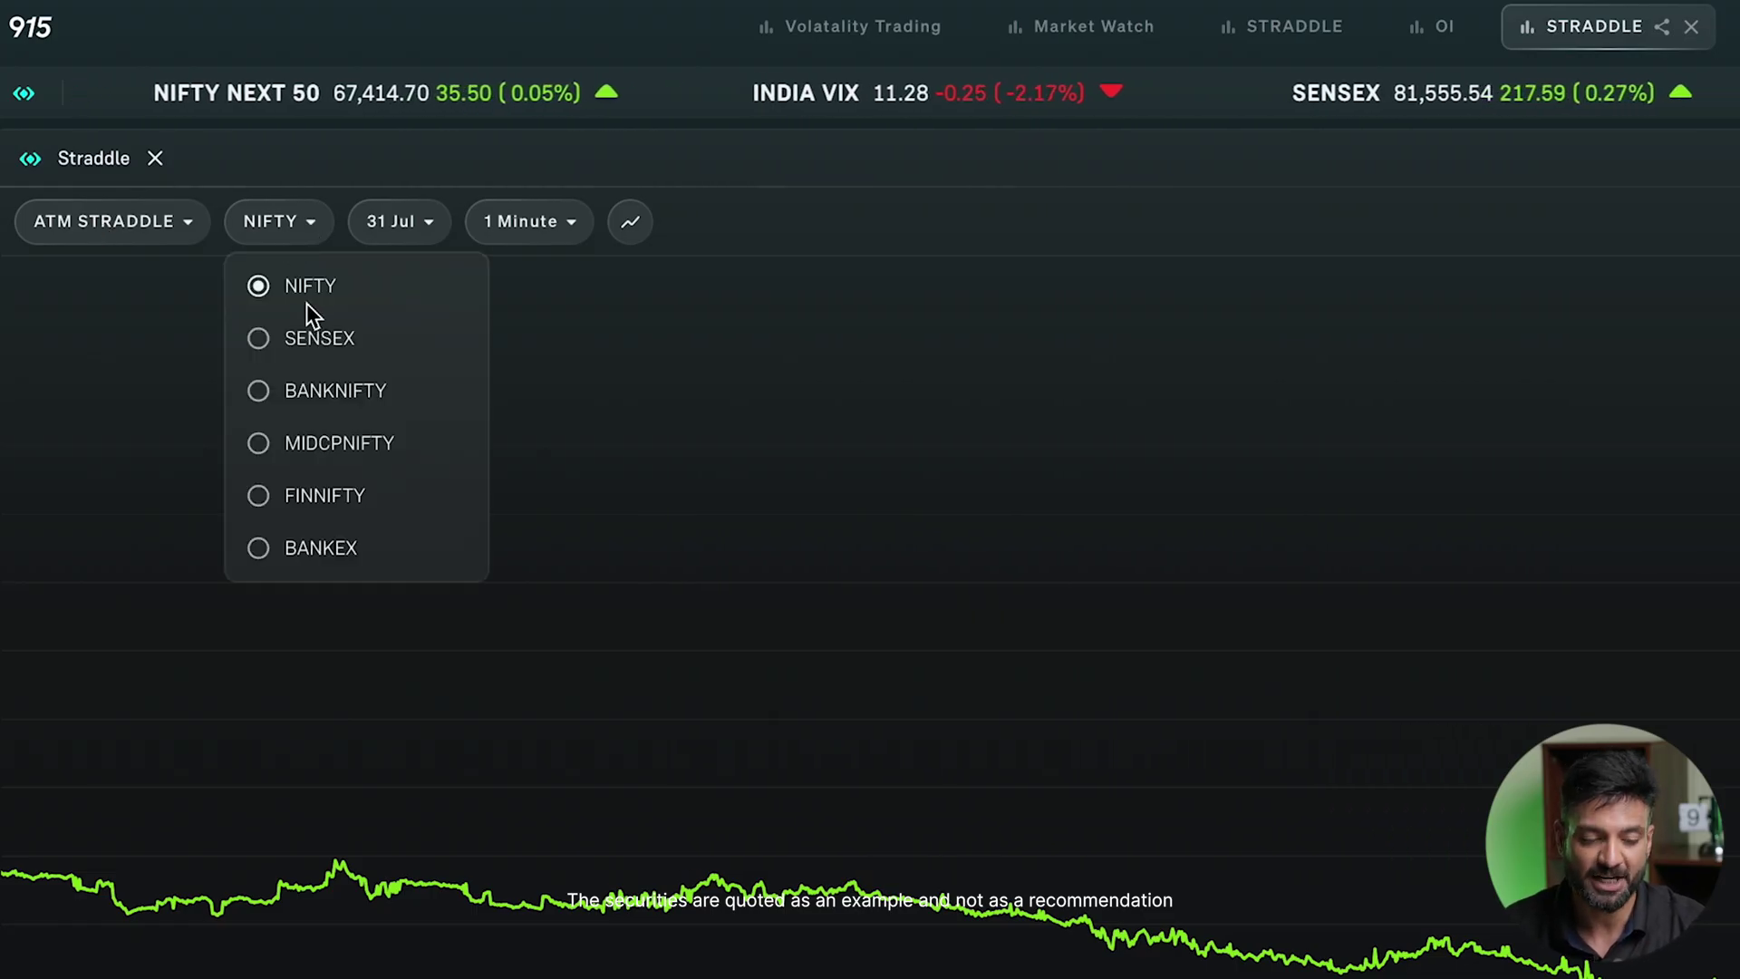
{"action": "left_click", "coordinate": [319, 338]}
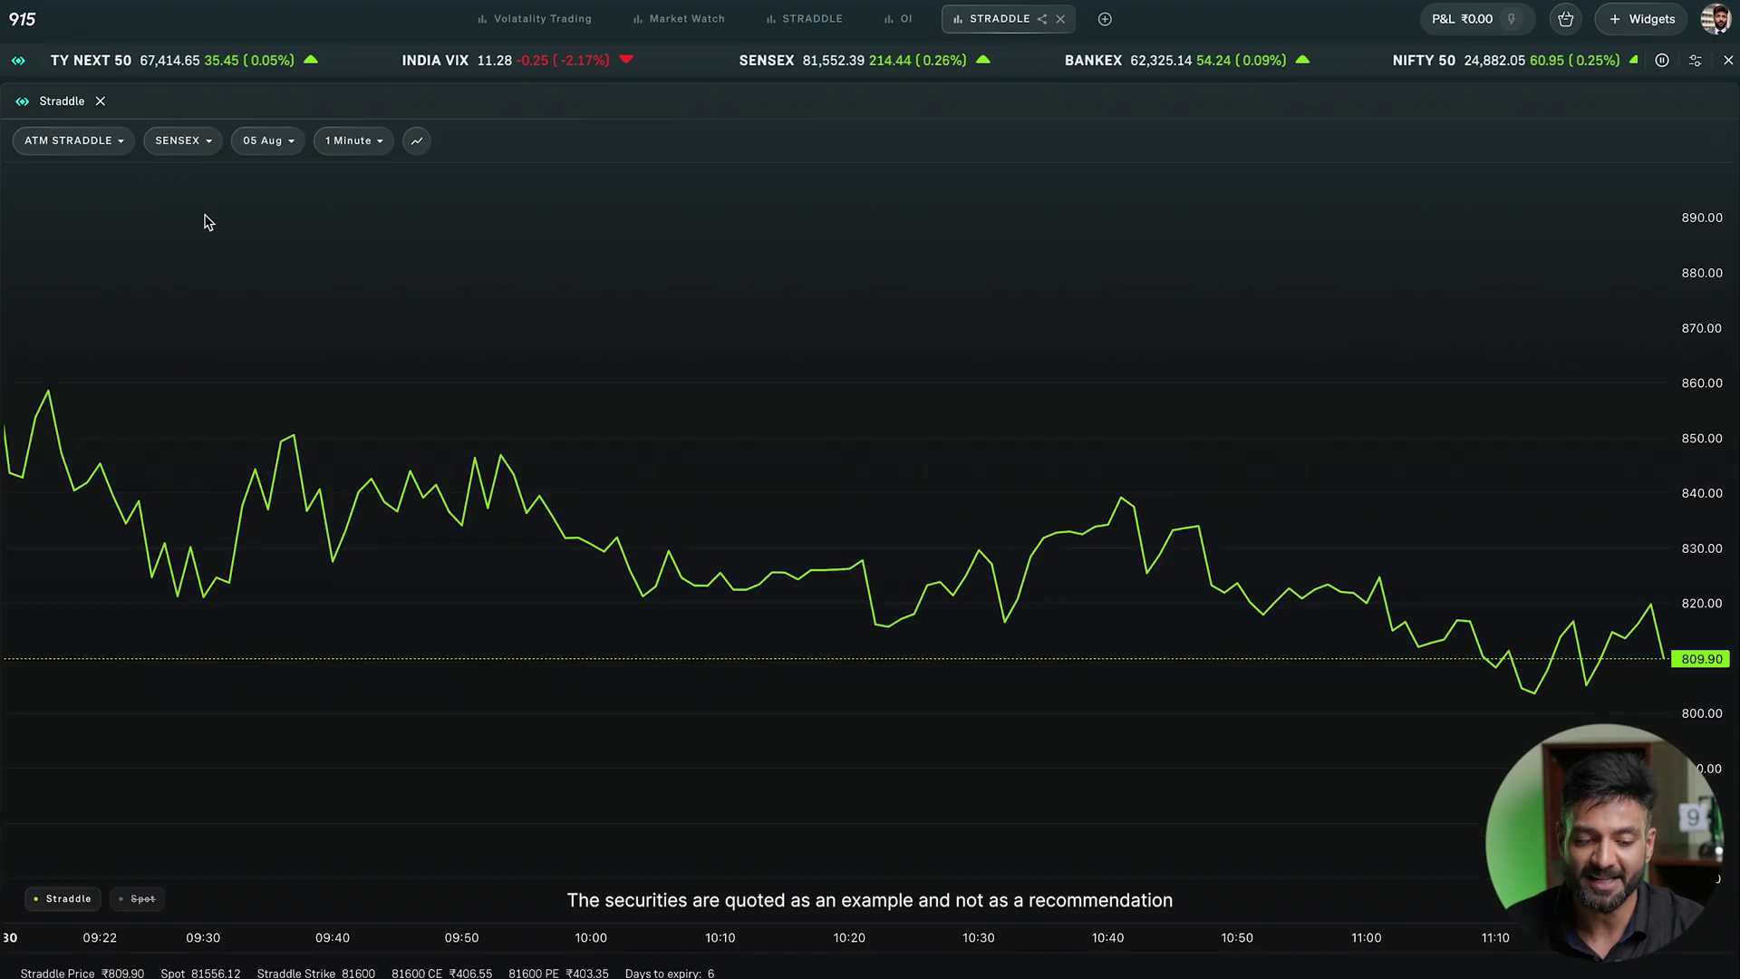
{"action": "left_click", "coordinate": [201, 145]}
{"action": "left_click", "coordinate": [186, 185]}
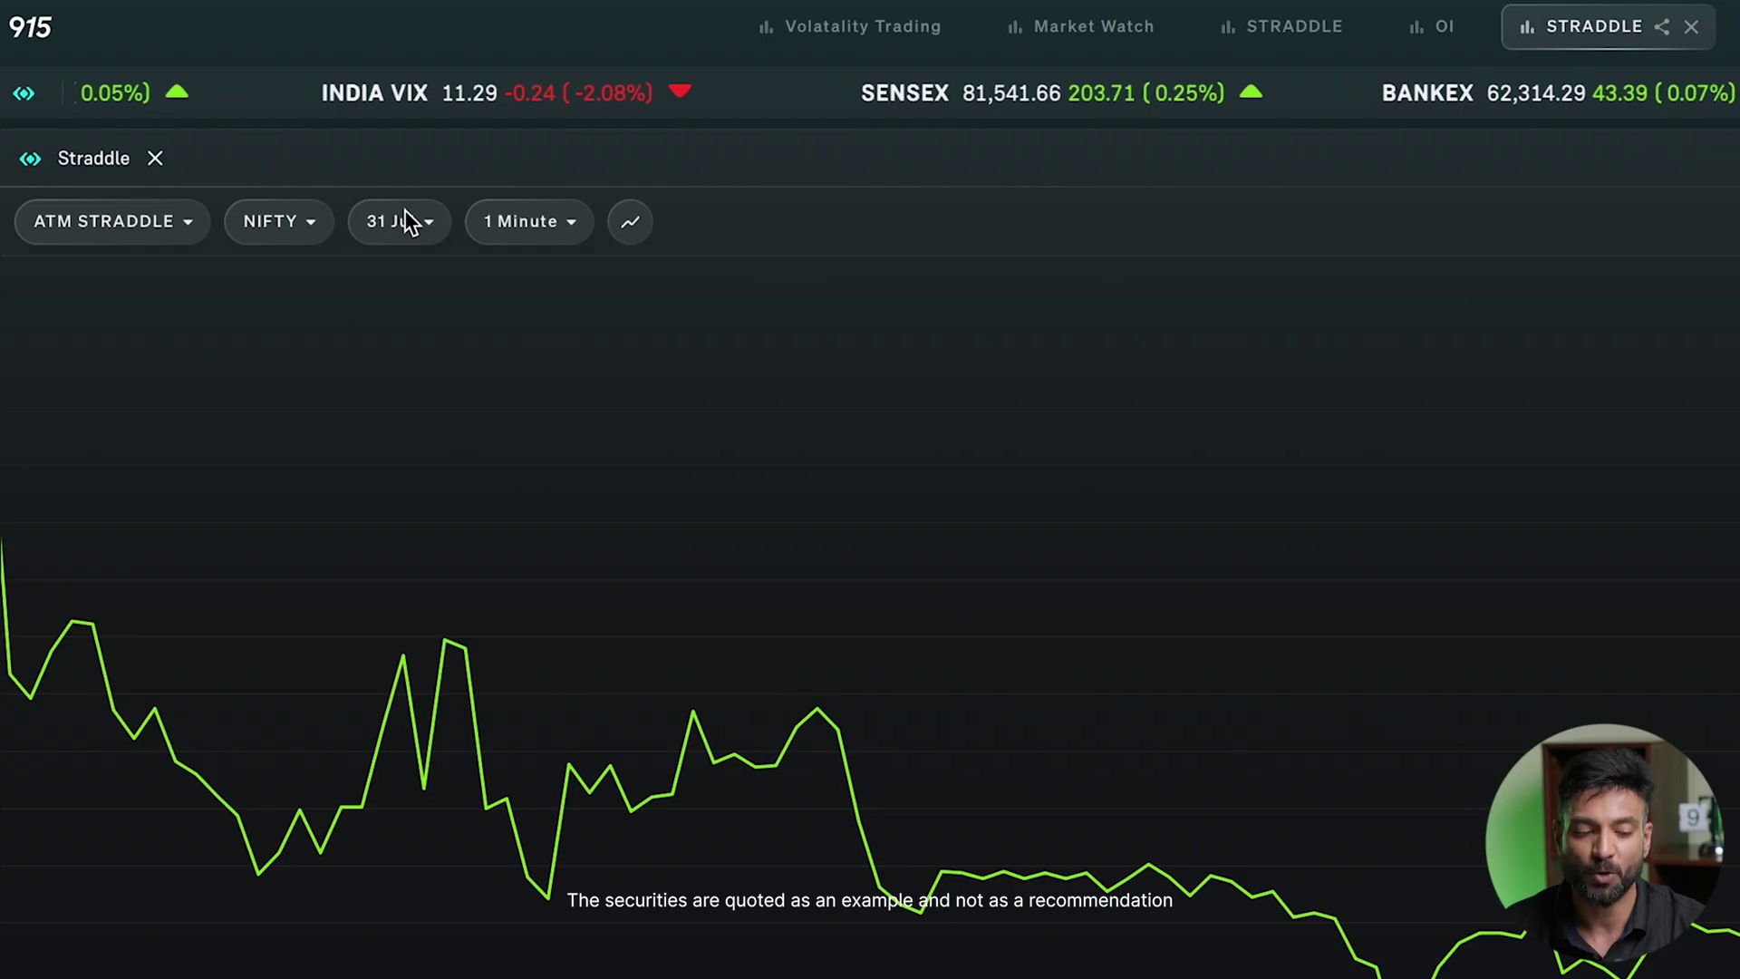
- Keep the 31 Jul expiry and bring up the chart timeframe choices
{"action": "left_click", "coordinate": [410, 221]}
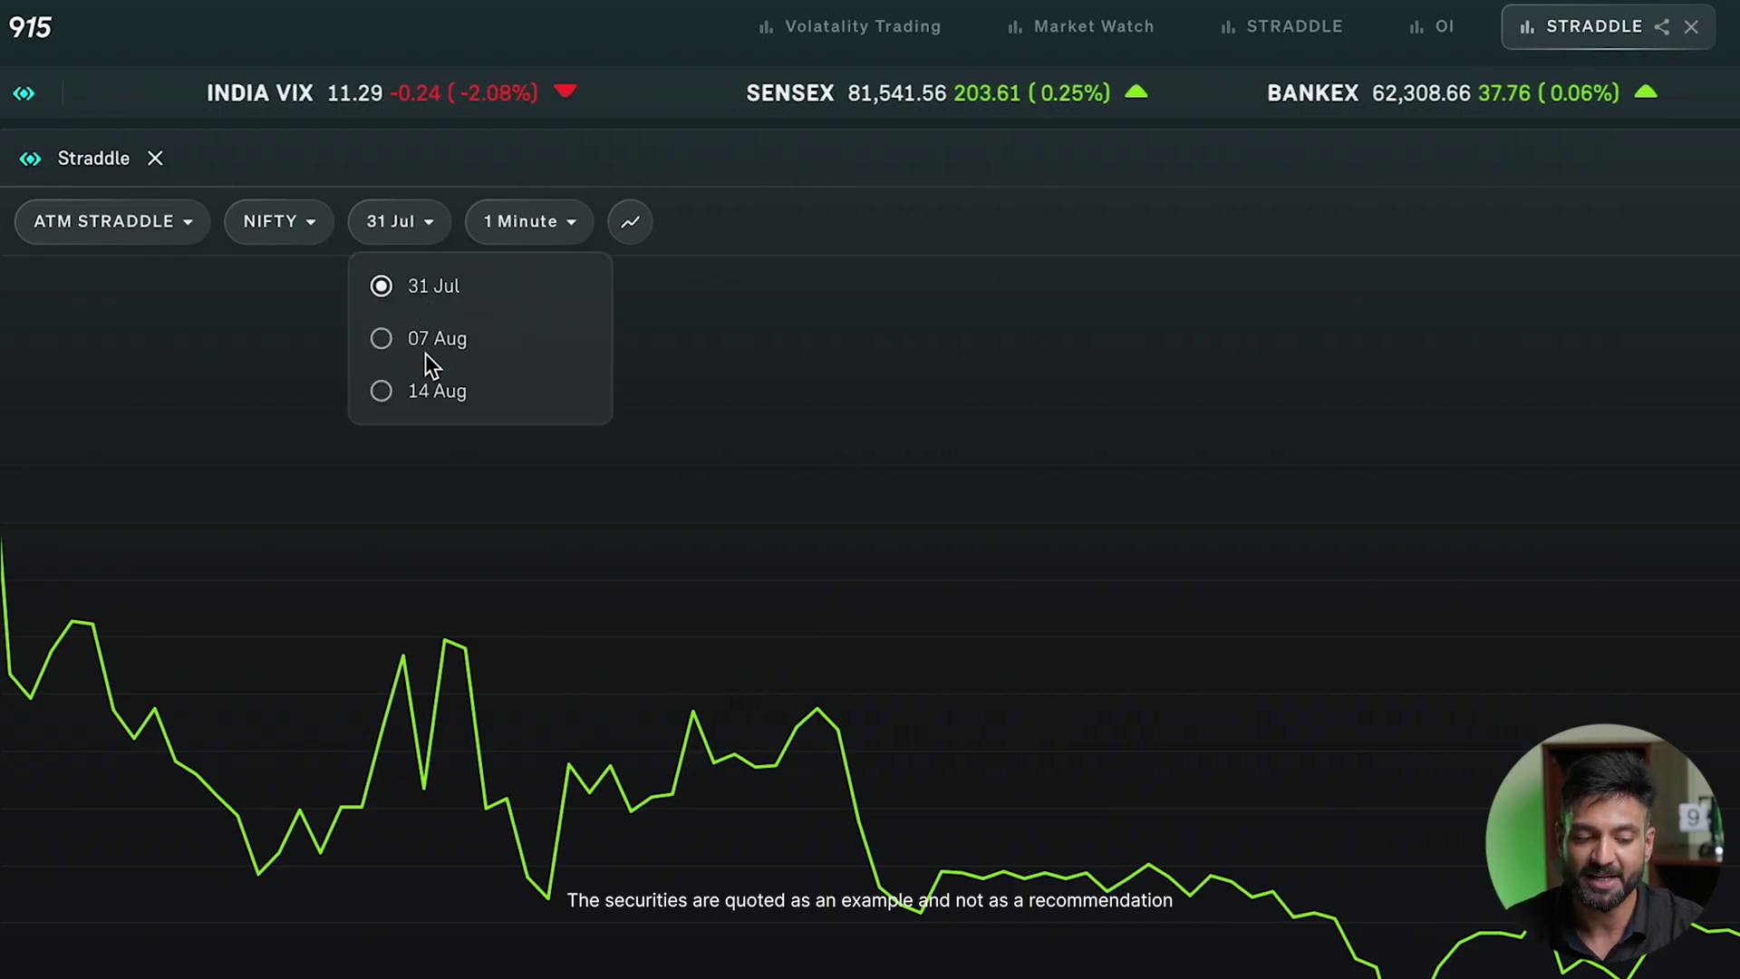
{"action": "left_click", "coordinate": [422, 231]}
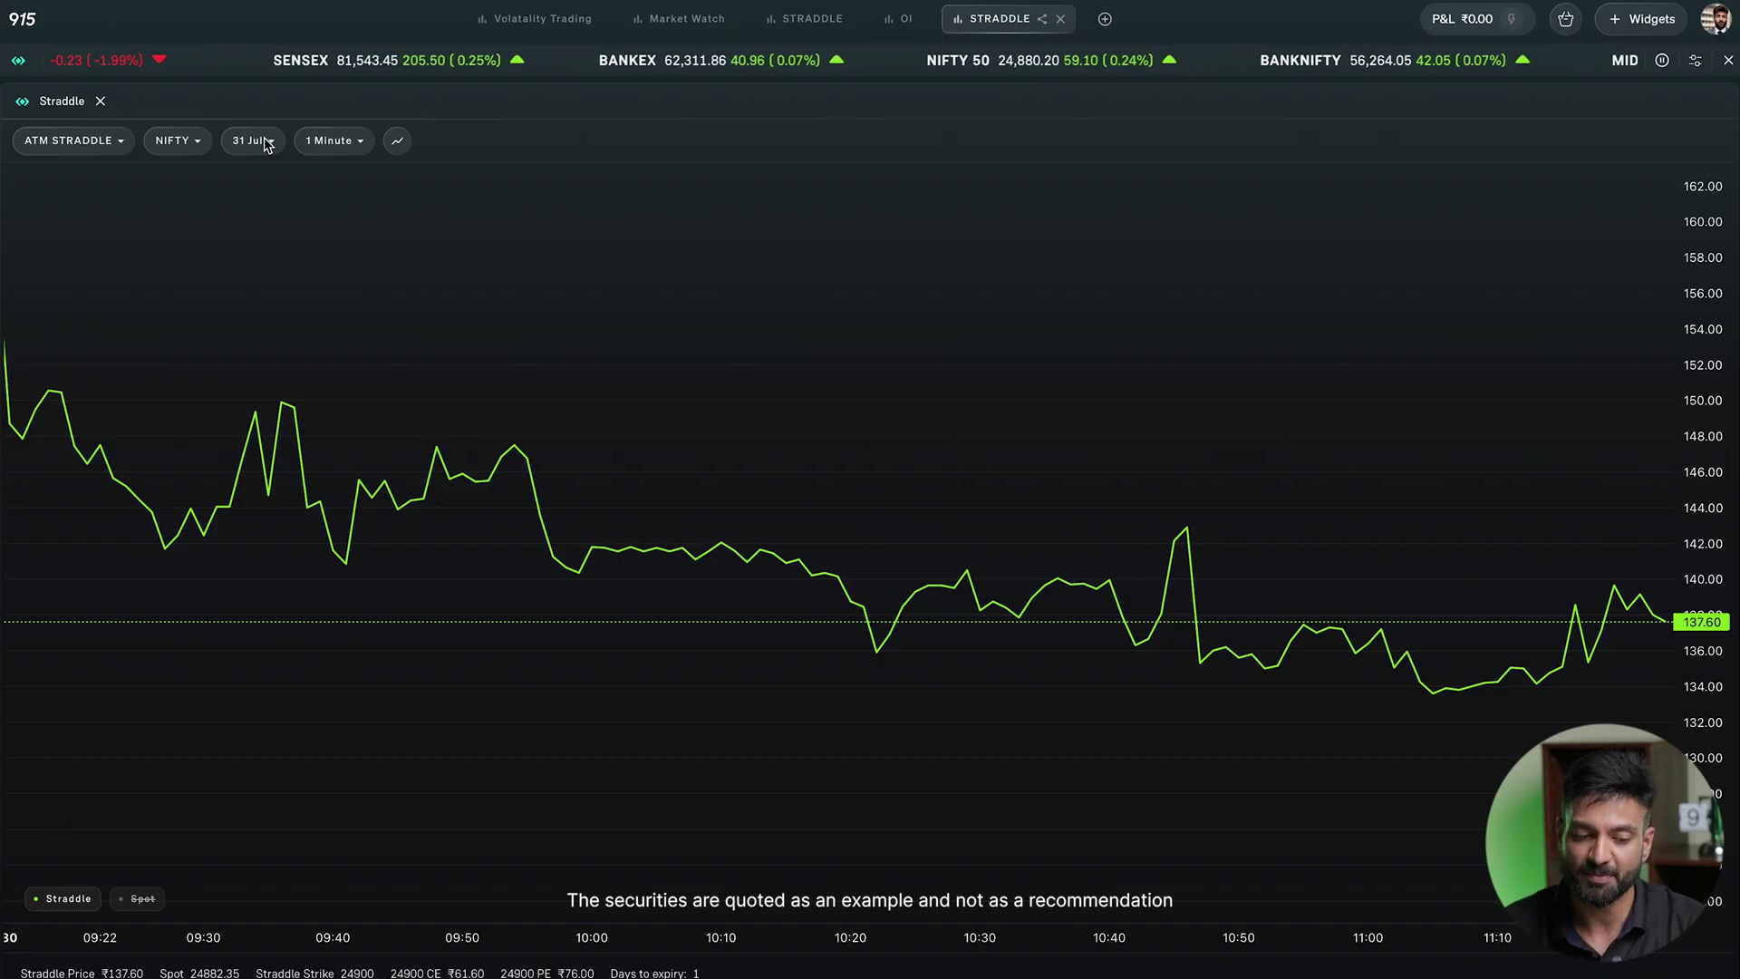
{"action": "left_click", "coordinate": [331, 143]}
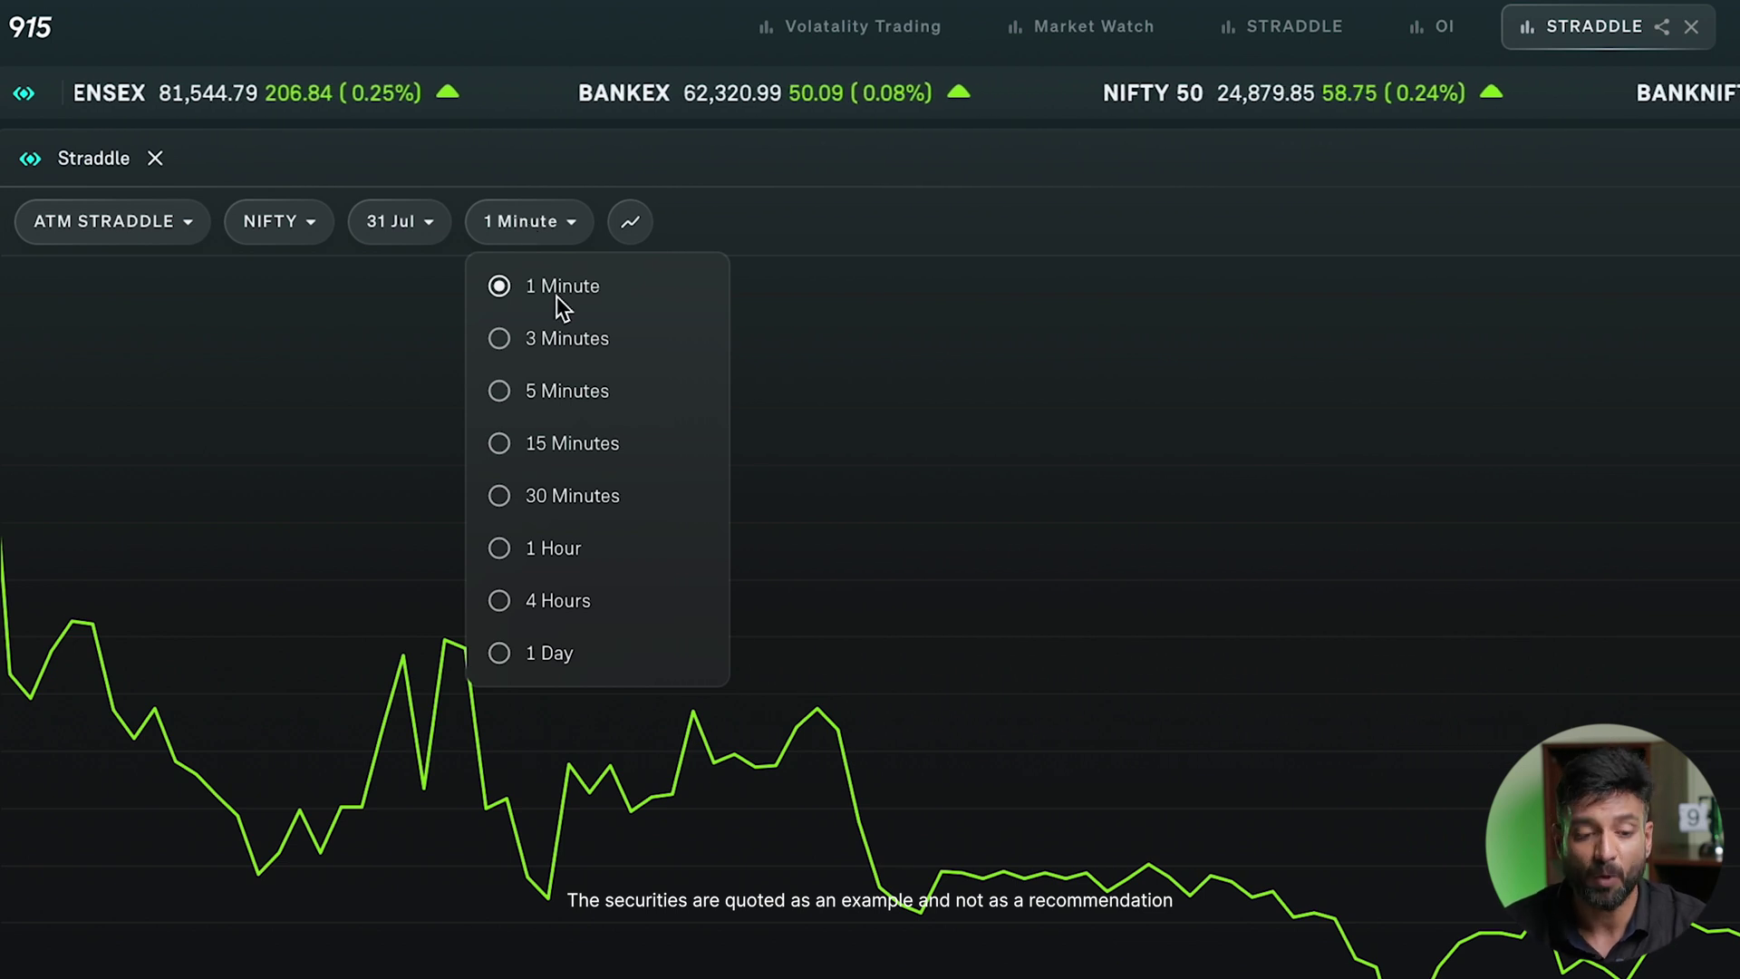
- View the straddle chart at 5-minute, then 30-minute intervals
{"action": "left_click", "coordinate": [562, 394]}
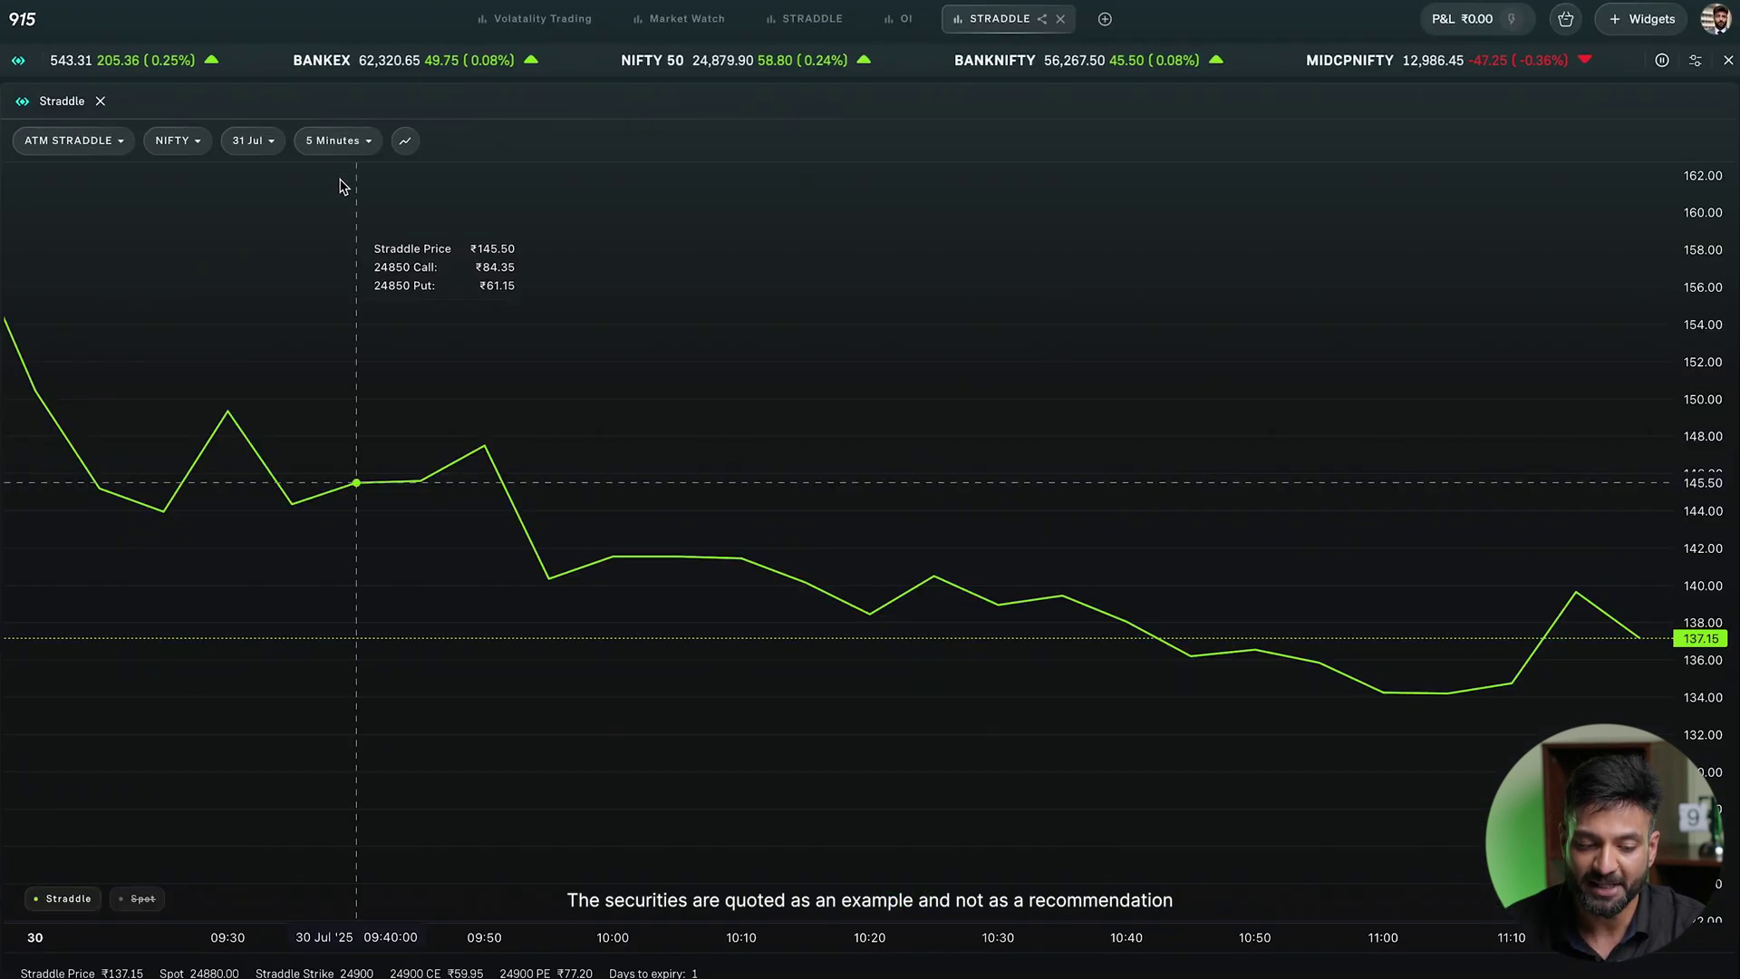
{"action": "left_click", "coordinate": [334, 145]}
{"action": "left_click", "coordinate": [345, 318]}
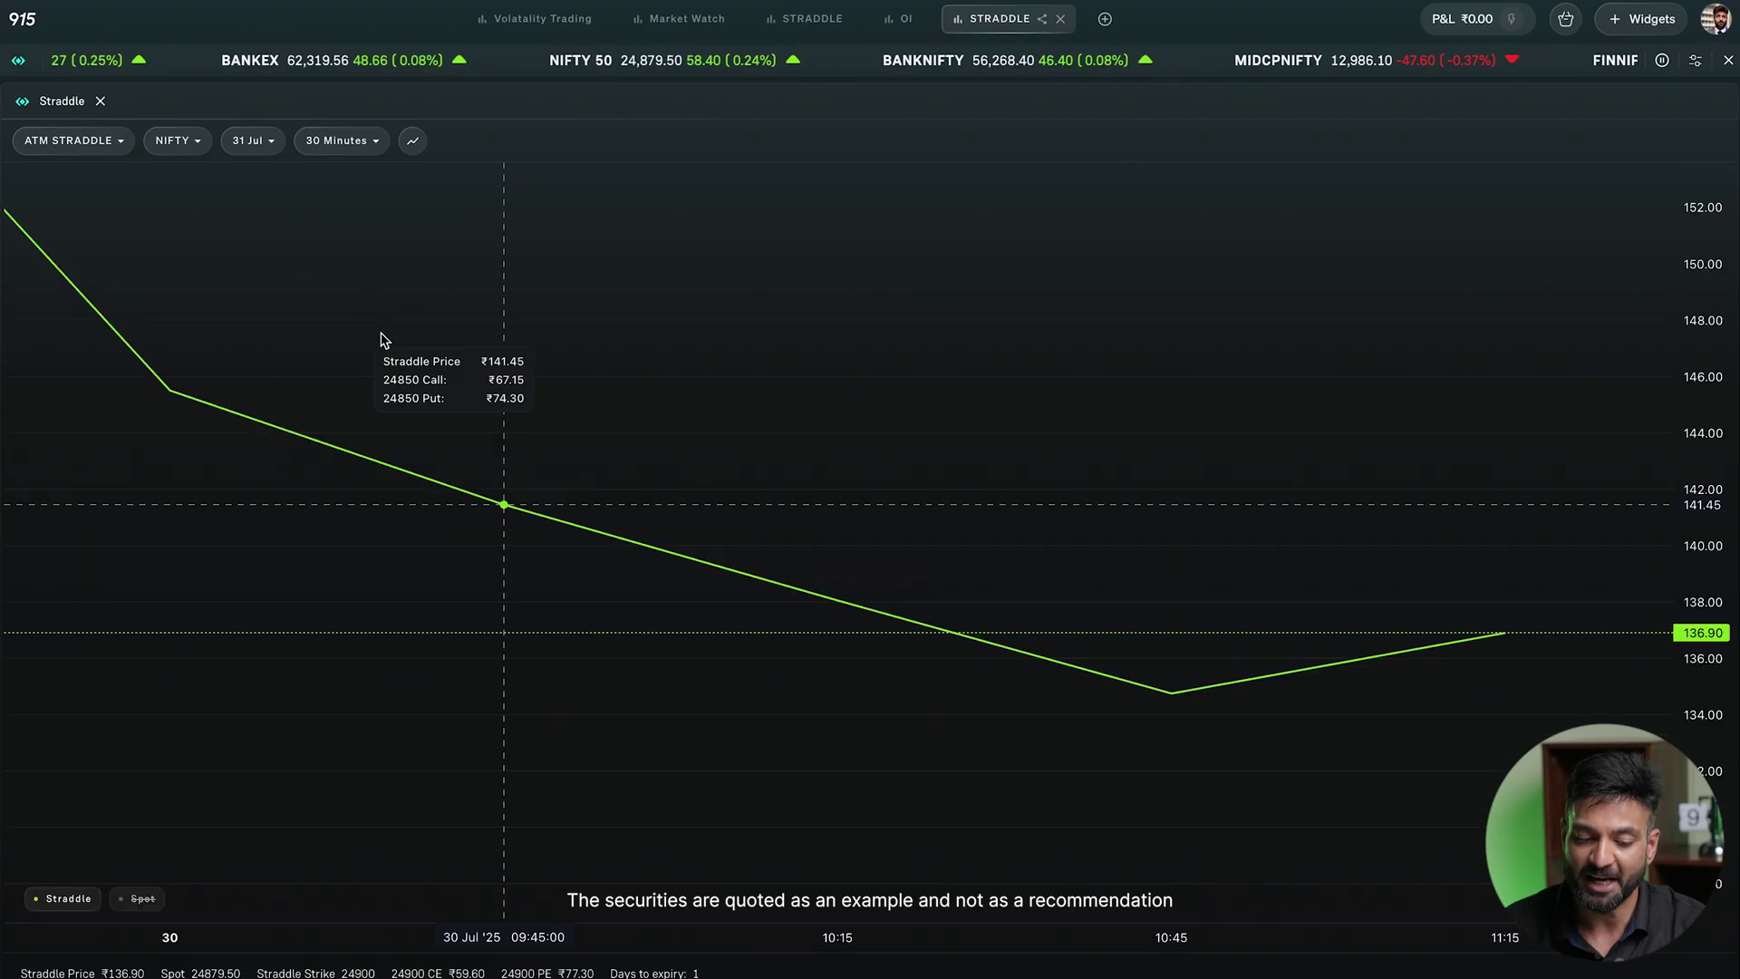
{"action": "scroll", "coordinate": [521, 444], "scroll_direction": "down", "scroll_amount": 3}
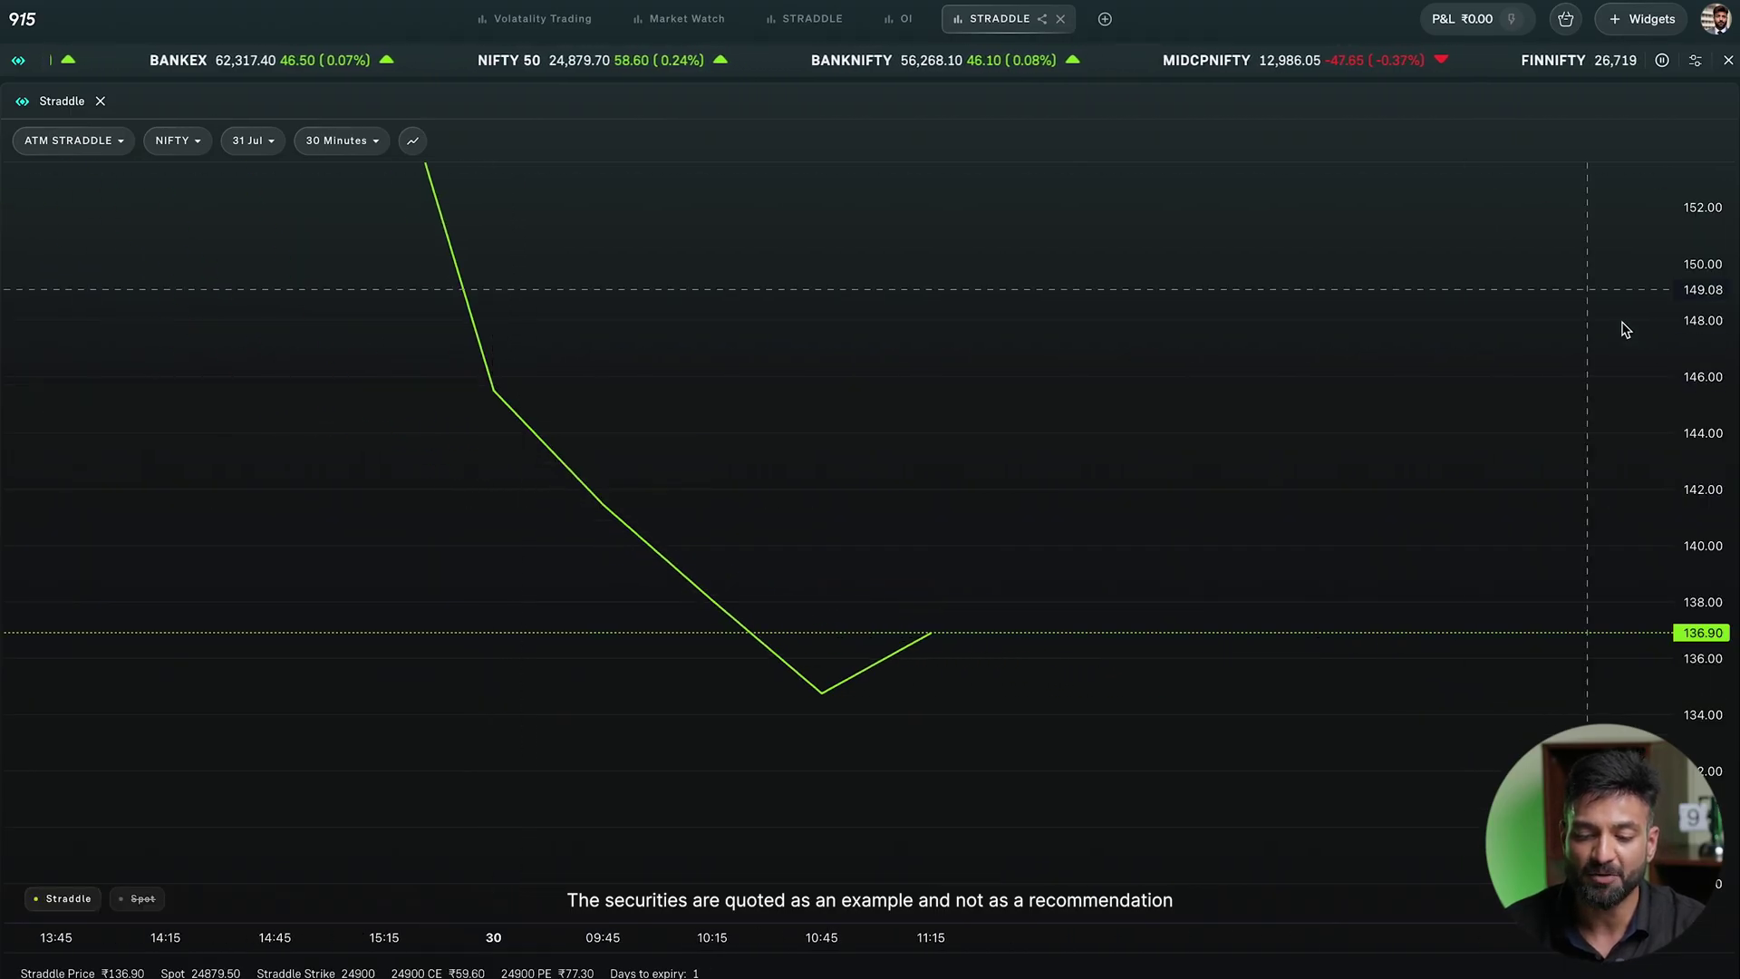
- Rescale the price axis, pan across the July dates, and return to 1-minute intervals
{"action": "double_click", "coordinate": [1702, 319]}
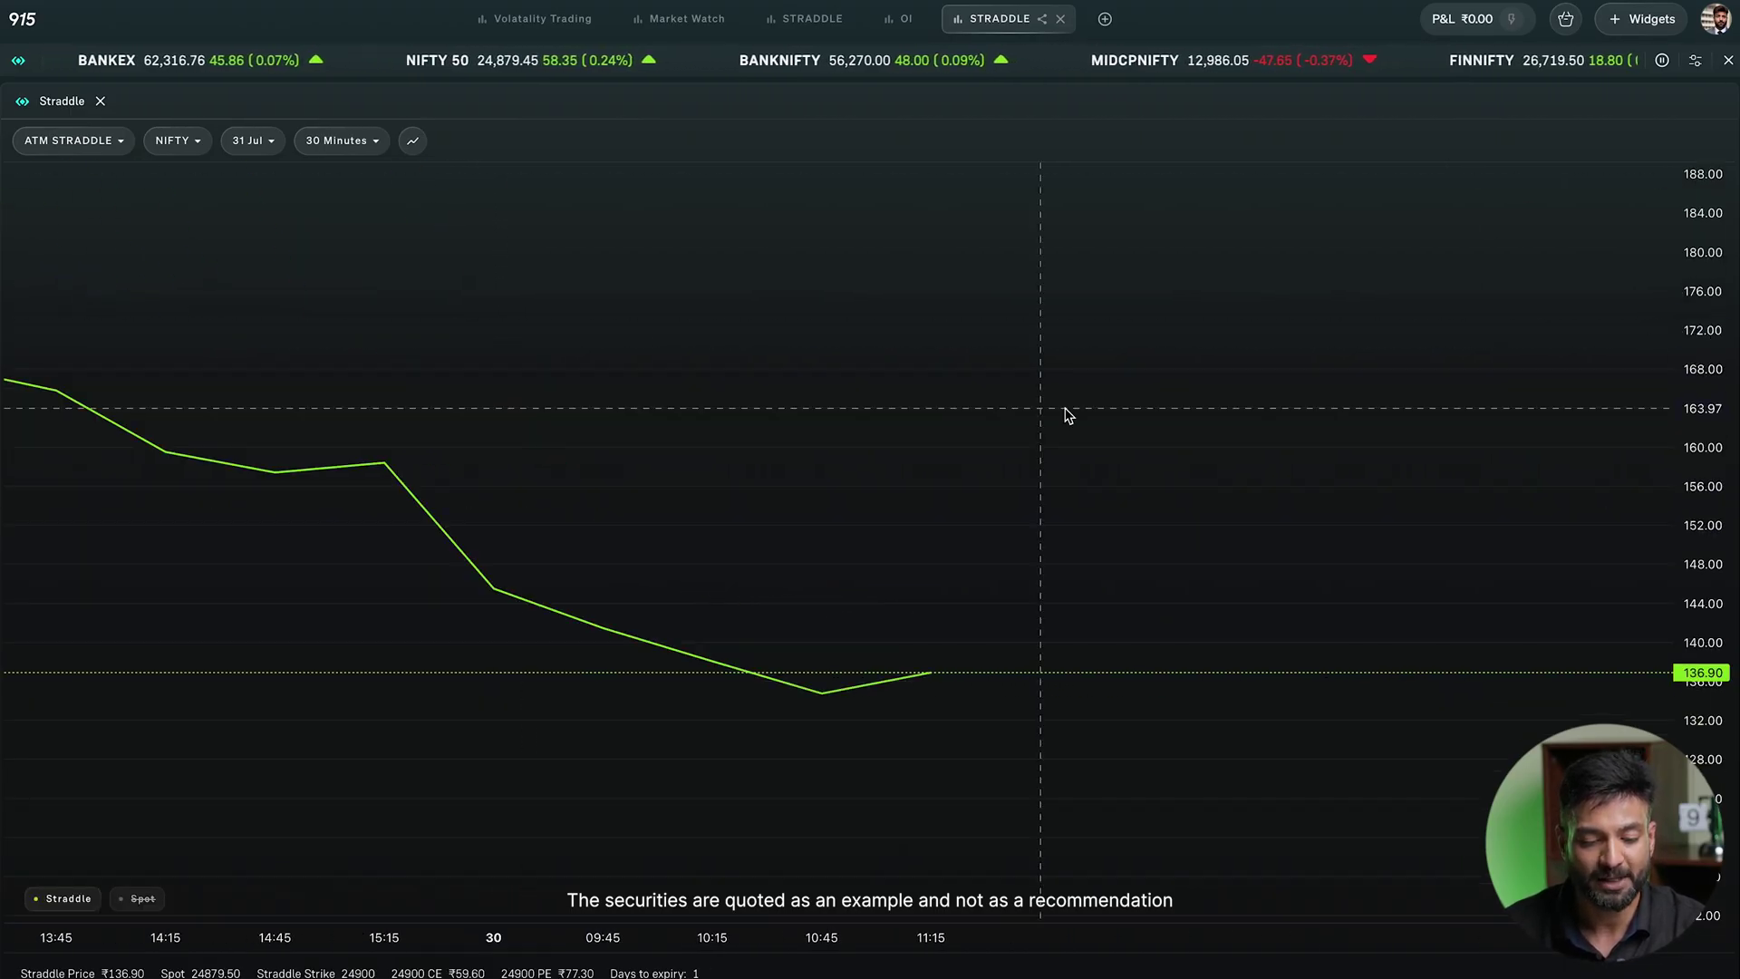
{"action": "scroll", "coordinate": [1067, 414], "scroll_direction": "down", "scroll_amount": 8}
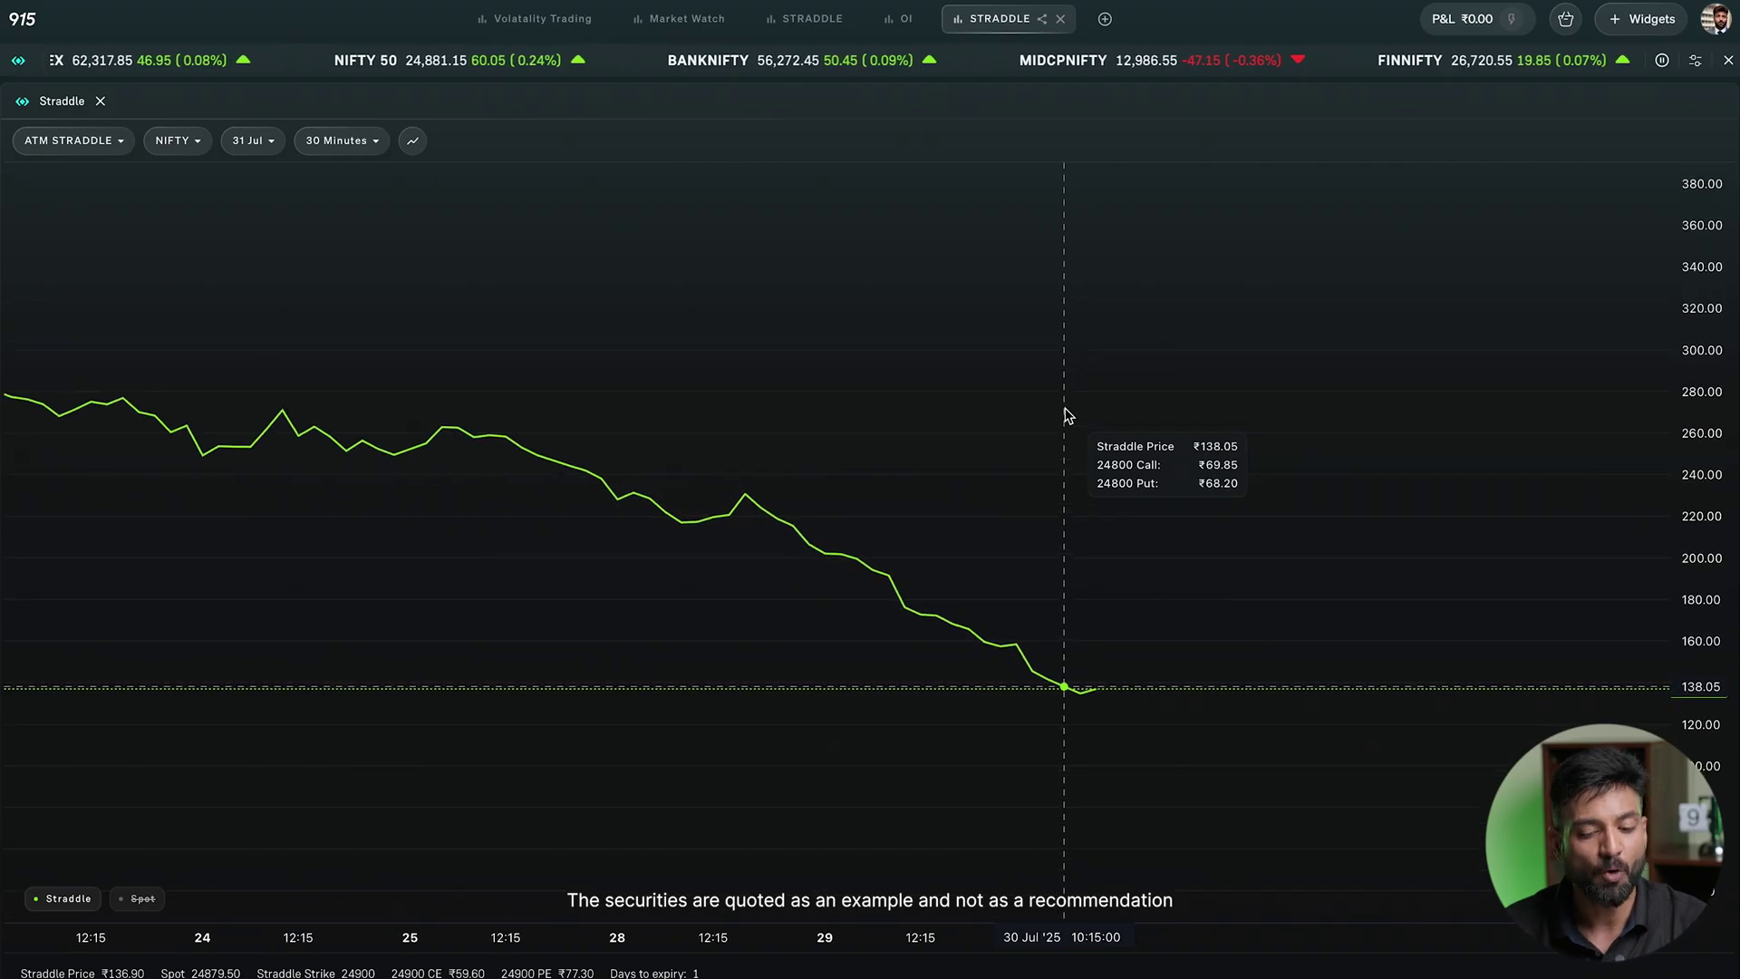
{"action": "scroll", "coordinate": [1066, 414], "scroll_direction": "down", "scroll_amount": 3}
{"action": "left_click_drag", "start_coordinate": [641, 427], "coordinate": [537, 499]}
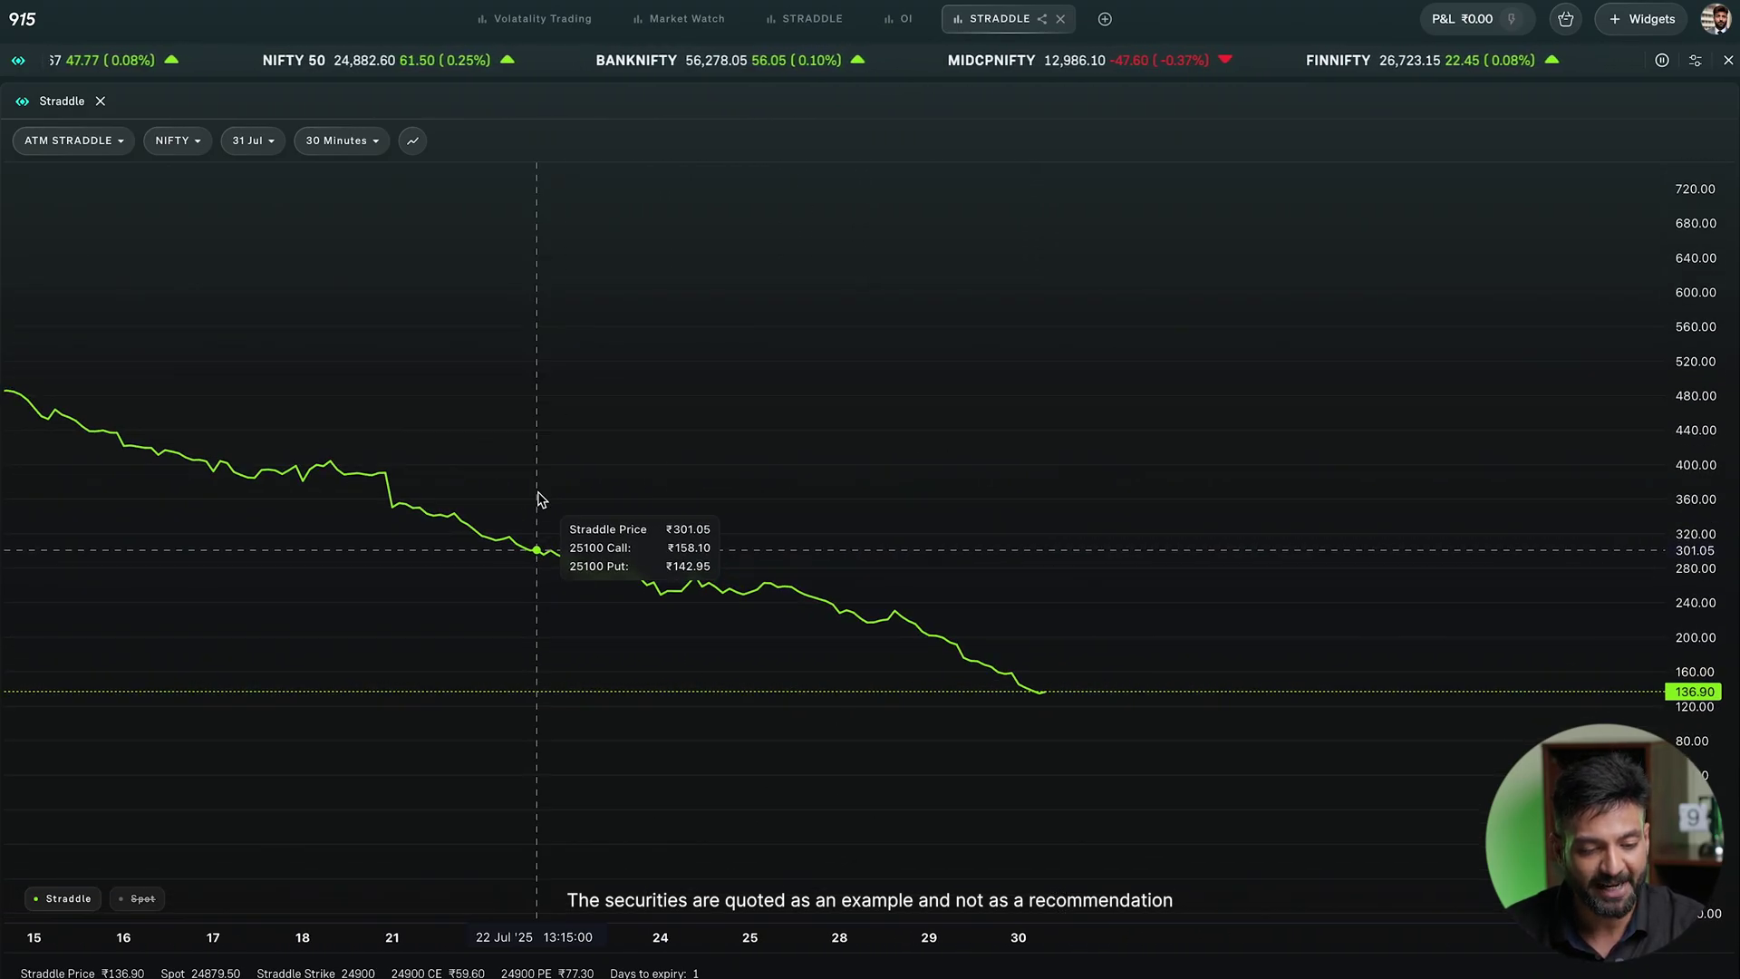
{"action": "scroll", "coordinate": [537, 498], "scroll_direction": "up", "scroll_amount": 4}
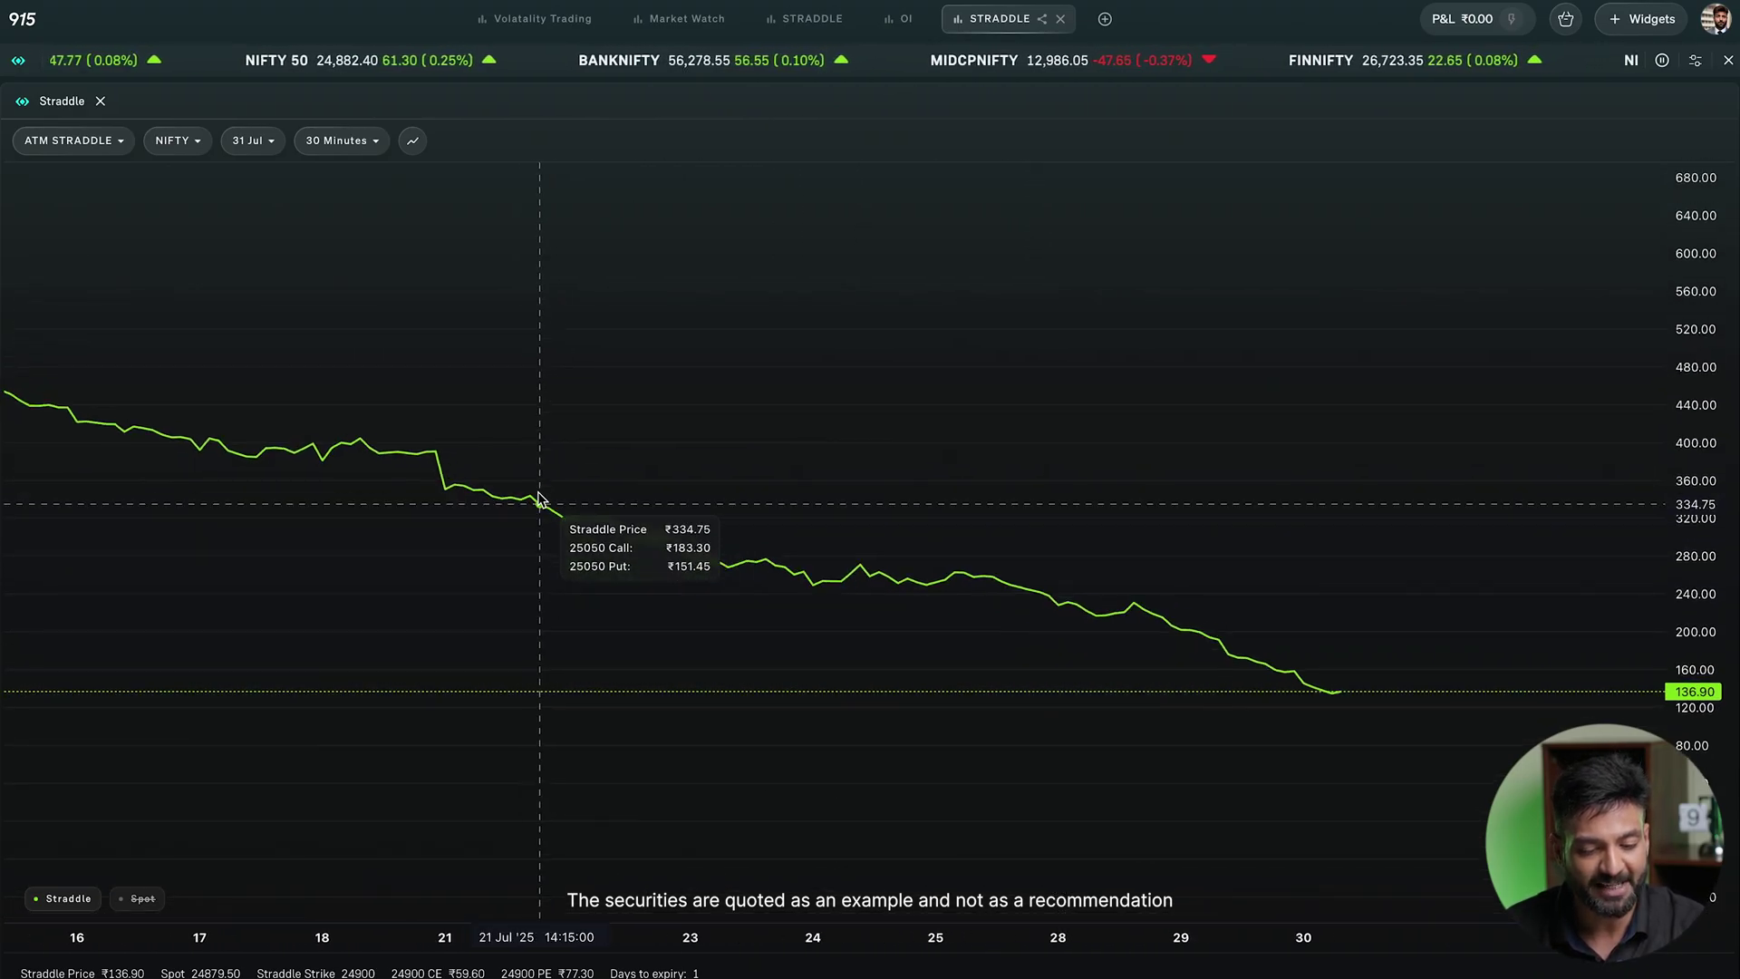
{"action": "left_click", "coordinate": [335, 142]}
{"action": "left_click", "coordinate": [358, 182]}
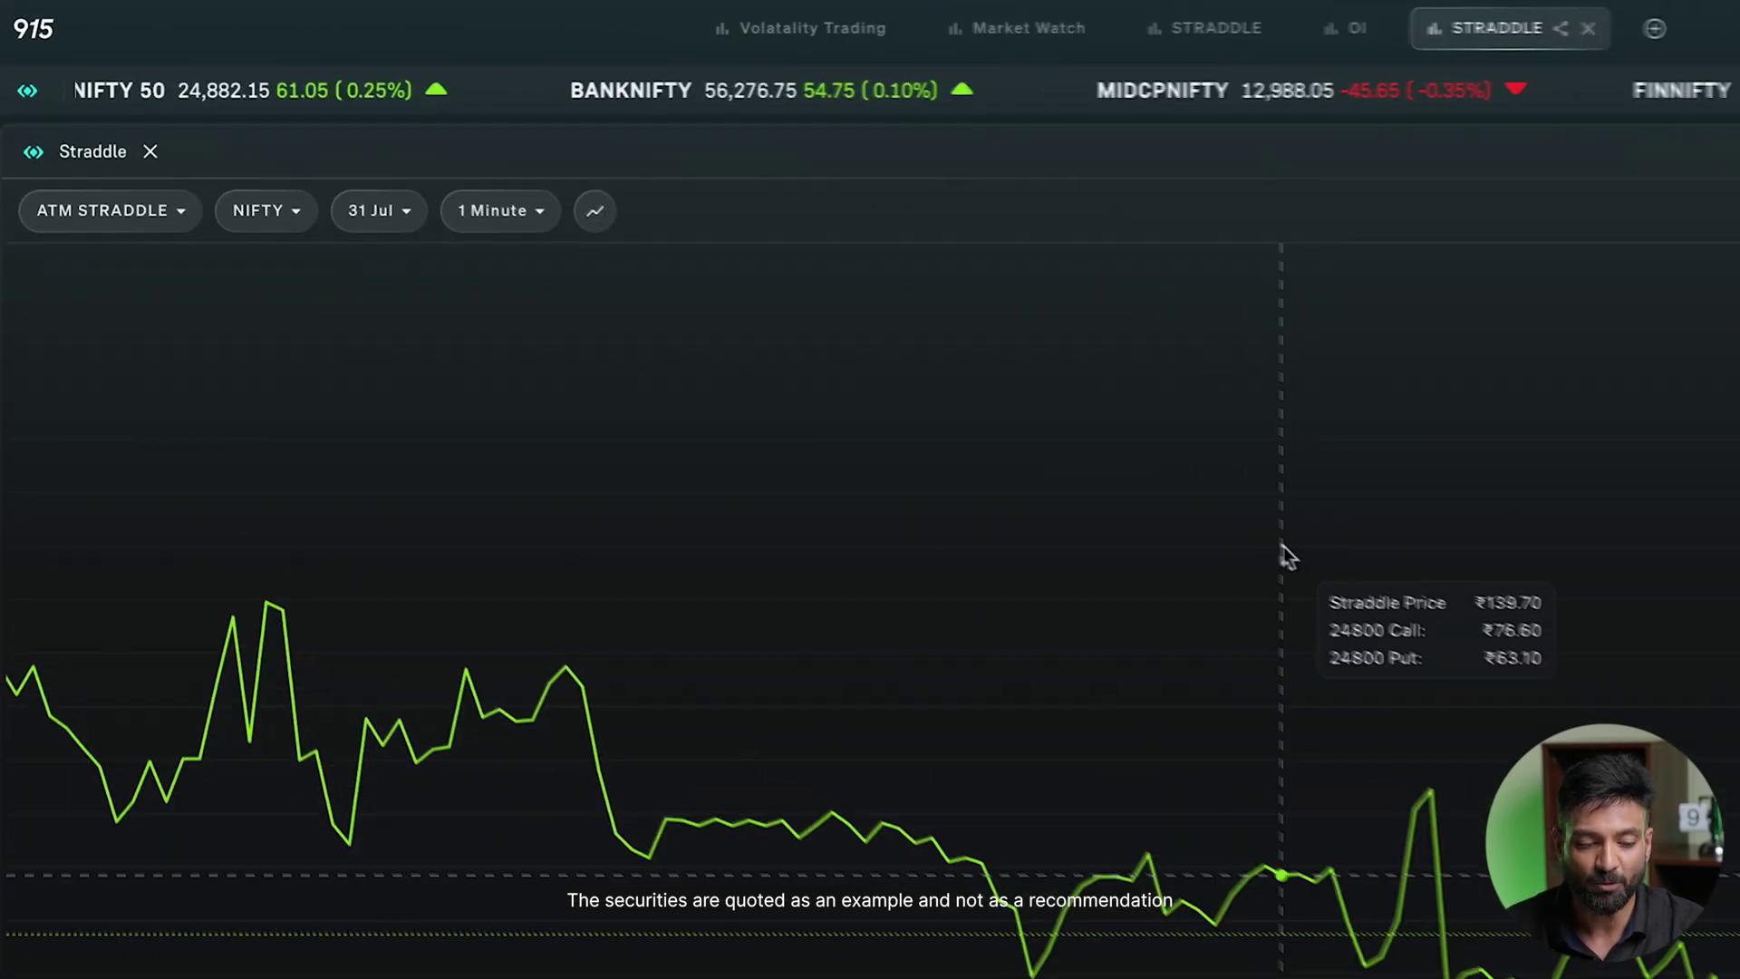
{"action": "left_click", "coordinate": [598, 214]}
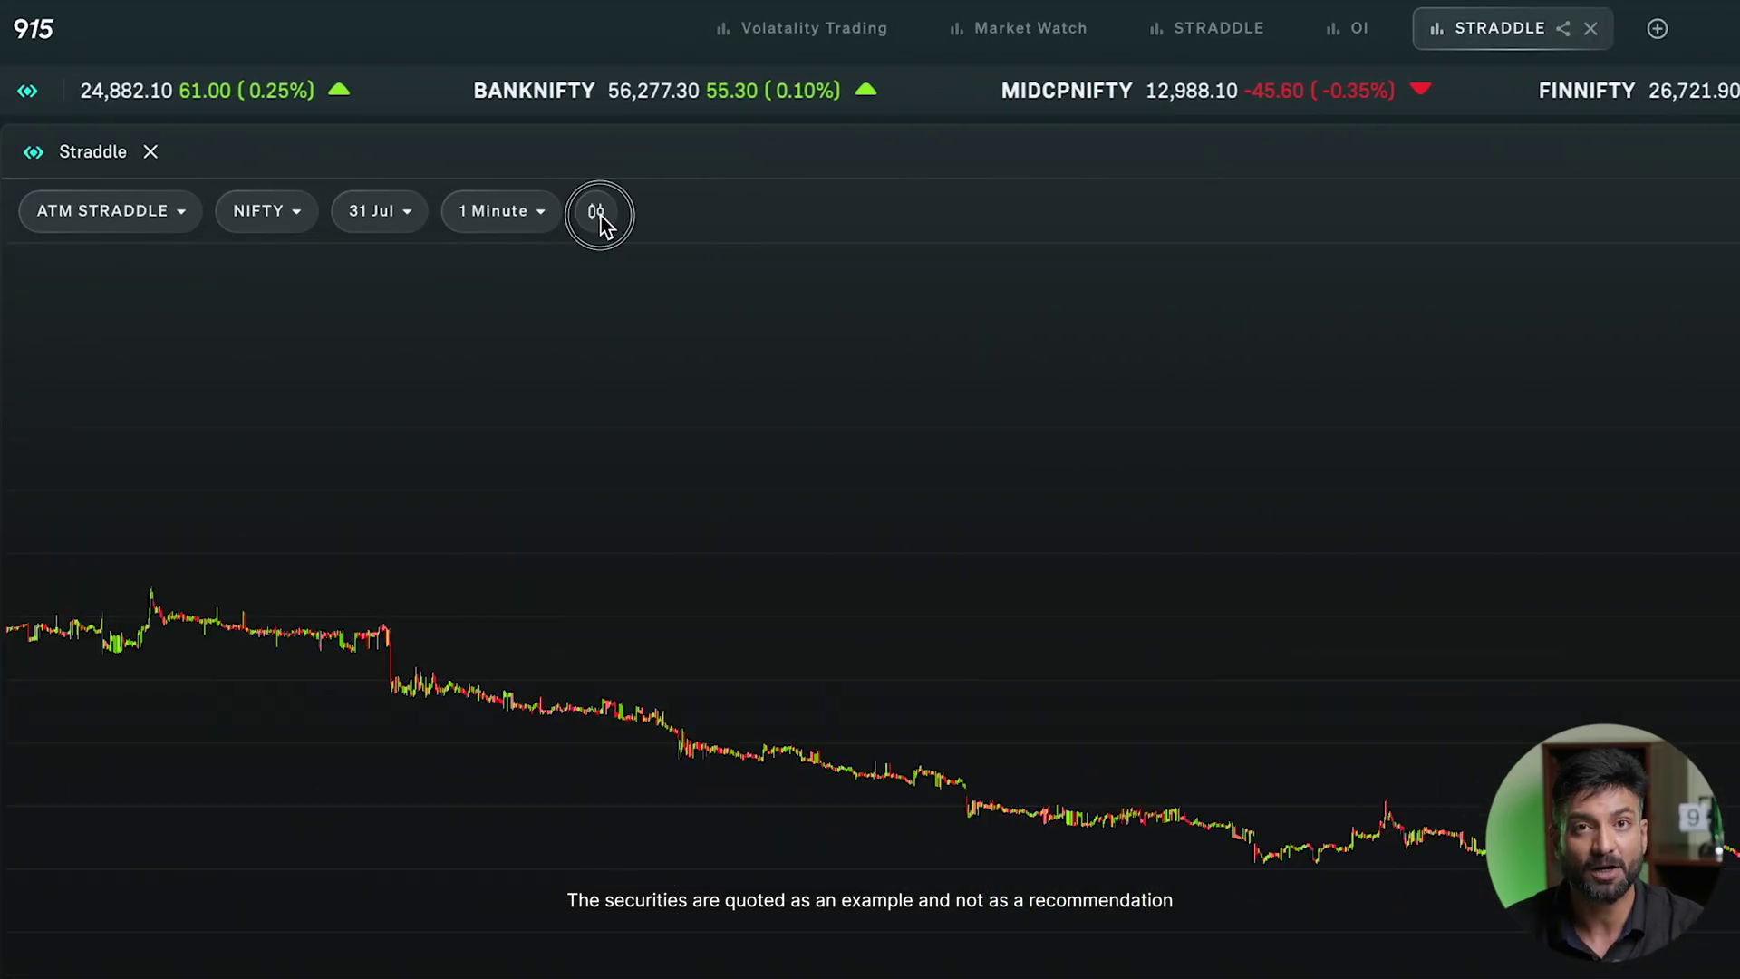
{"action": "scroll", "coordinate": [750, 345], "scroll_direction": "up", "scroll_amount": 5}
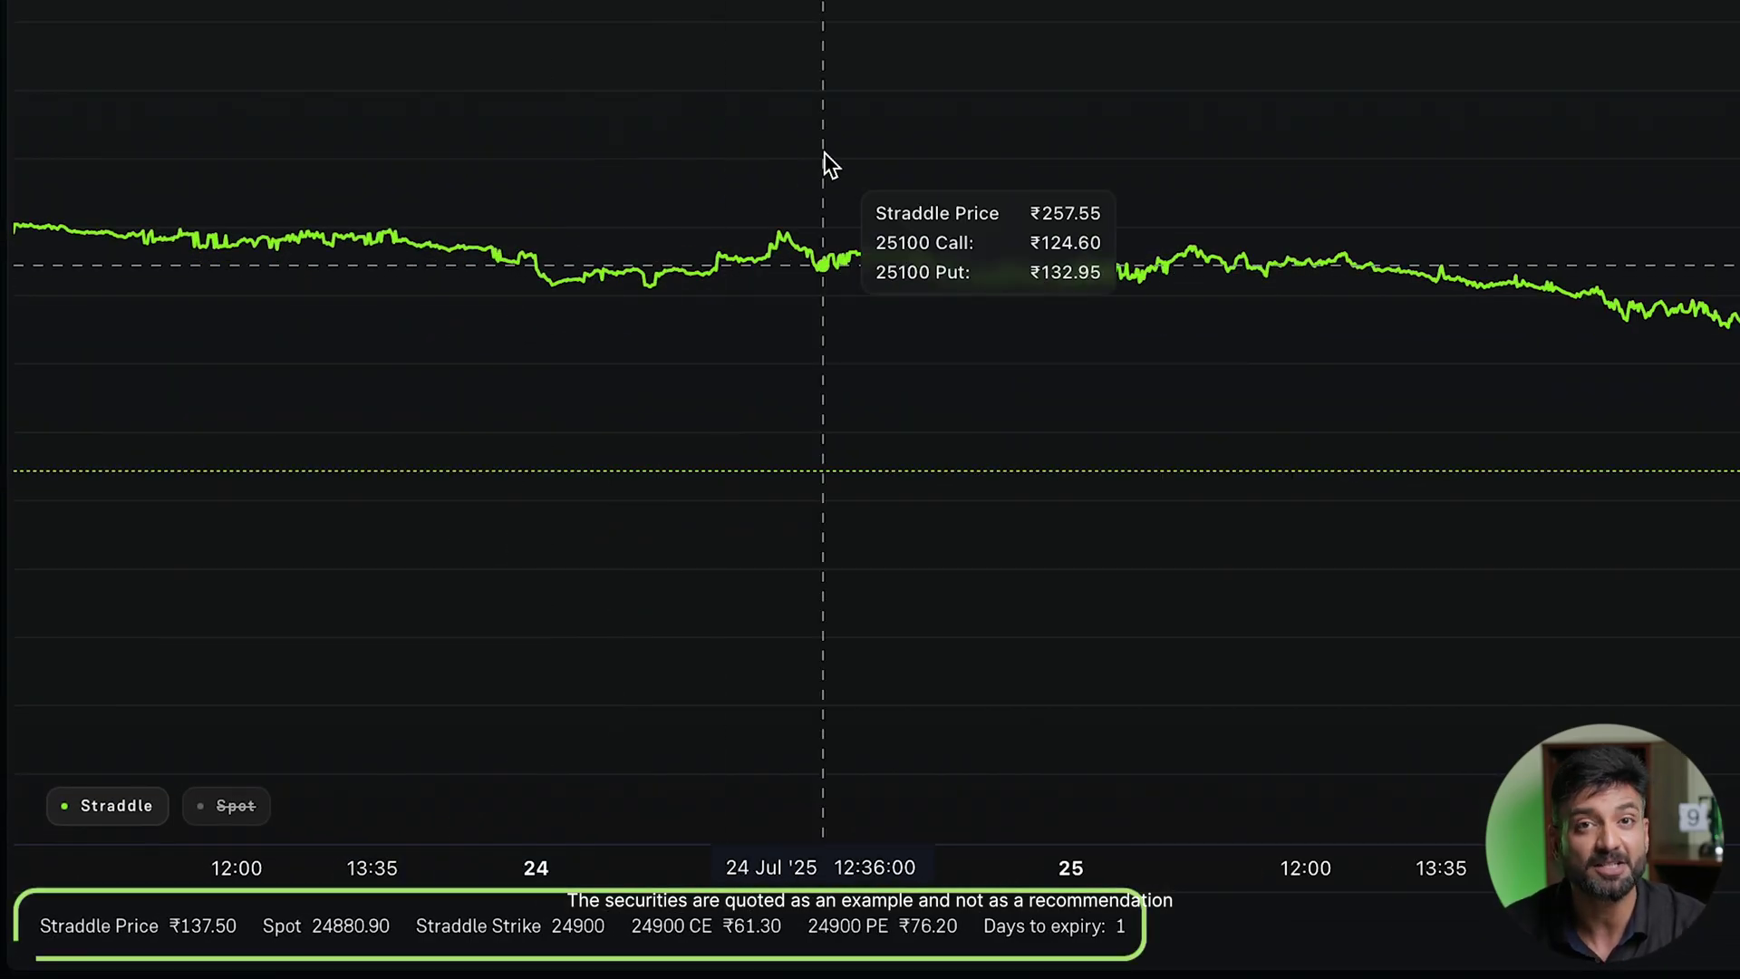
{"action": "scroll", "coordinate": [1687, 247], "scroll_direction": "right", "scroll_amount": 10}
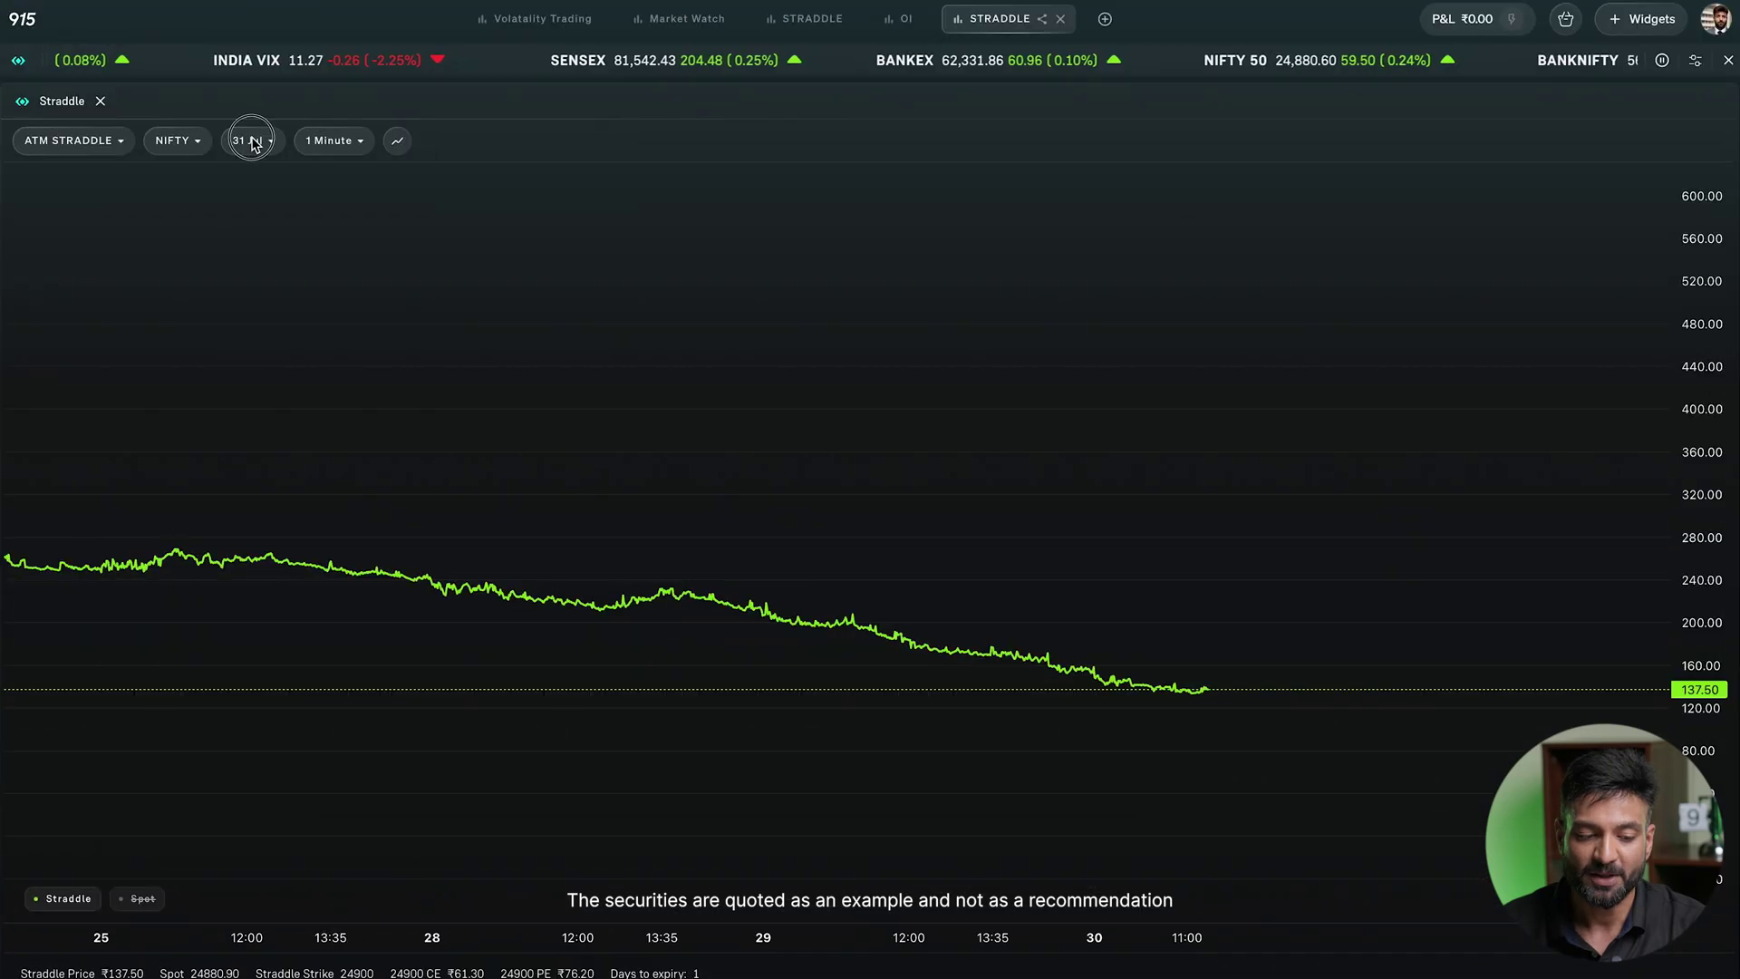
- Set the expiry to 07 Aug, then to 31 Jul, and overlay the NIFTY spot price
{"action": "left_click", "coordinate": [252, 141]}
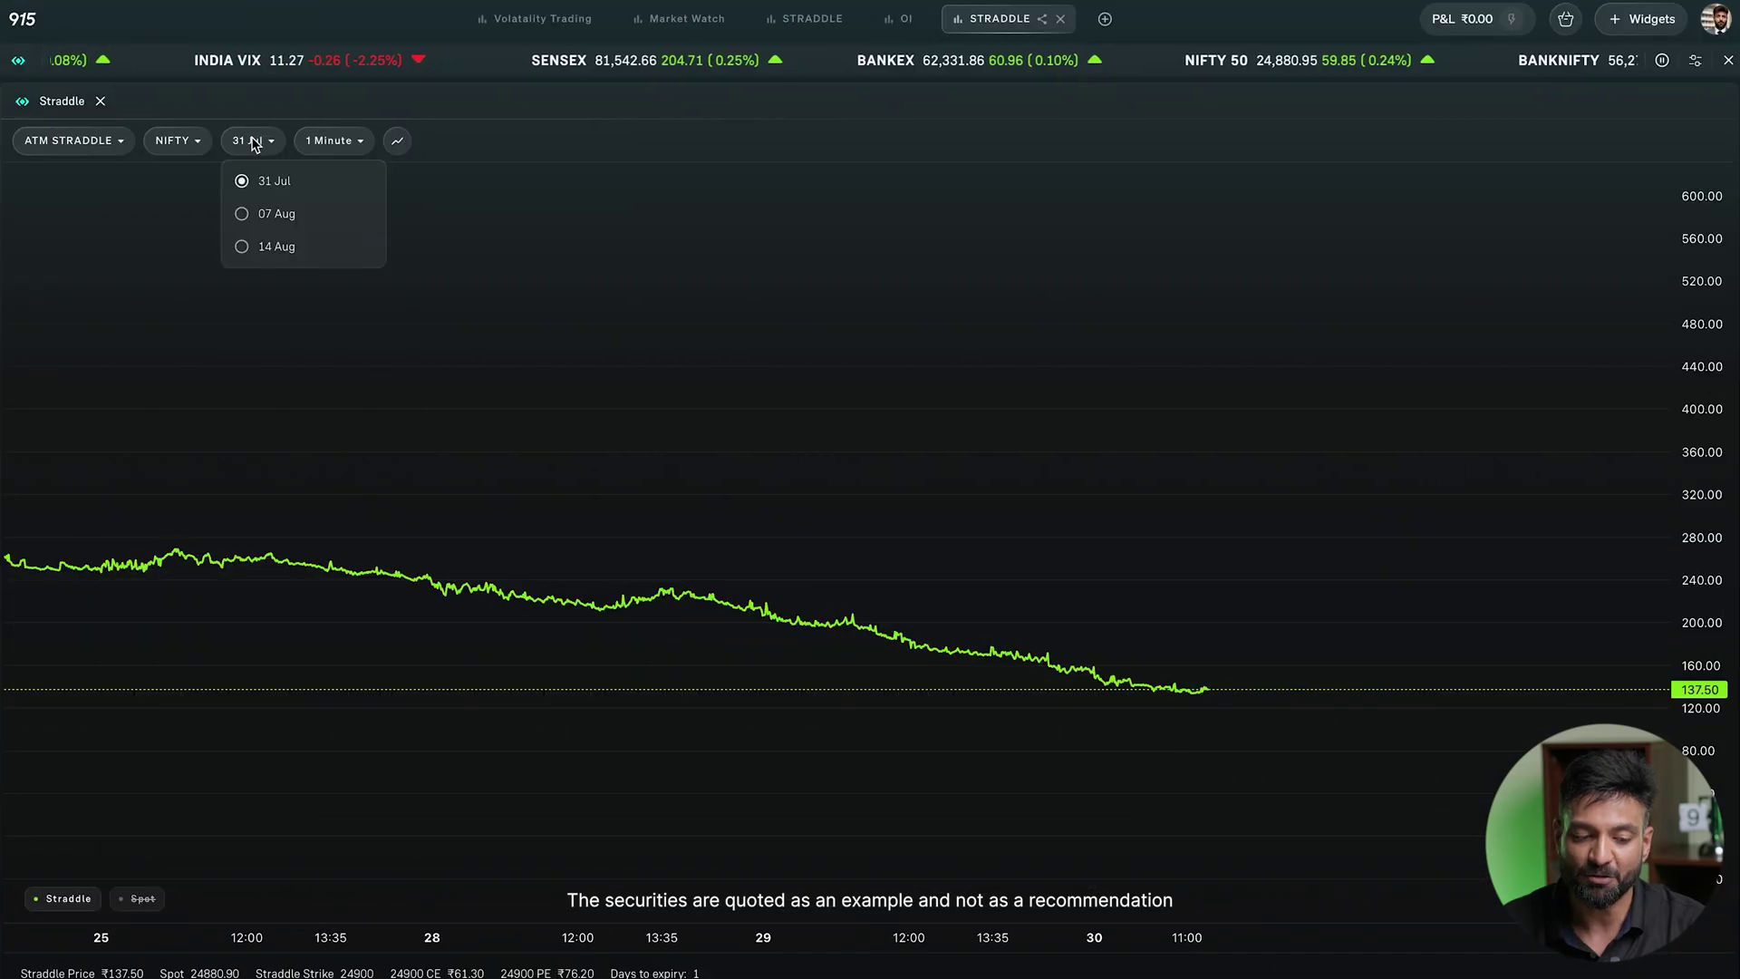
{"action": "left_click", "coordinate": [265, 215]}
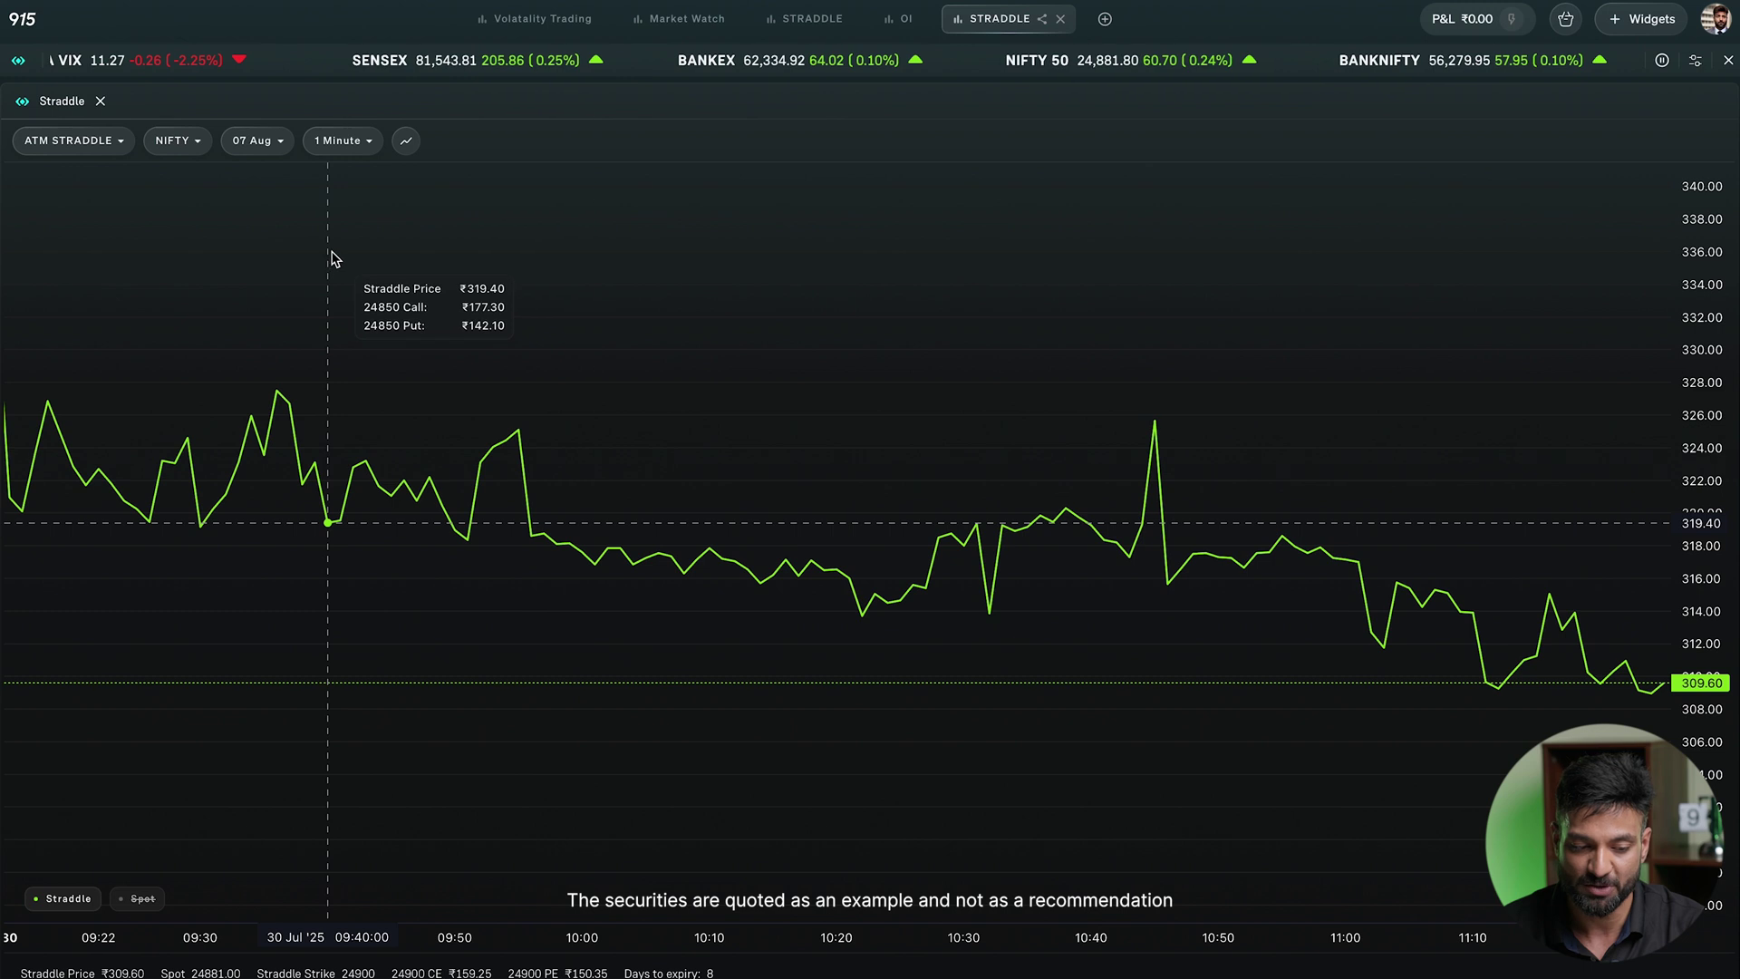
{"action": "left_click", "coordinate": [252, 141]}
{"action": "left_click", "coordinate": [261, 182]}
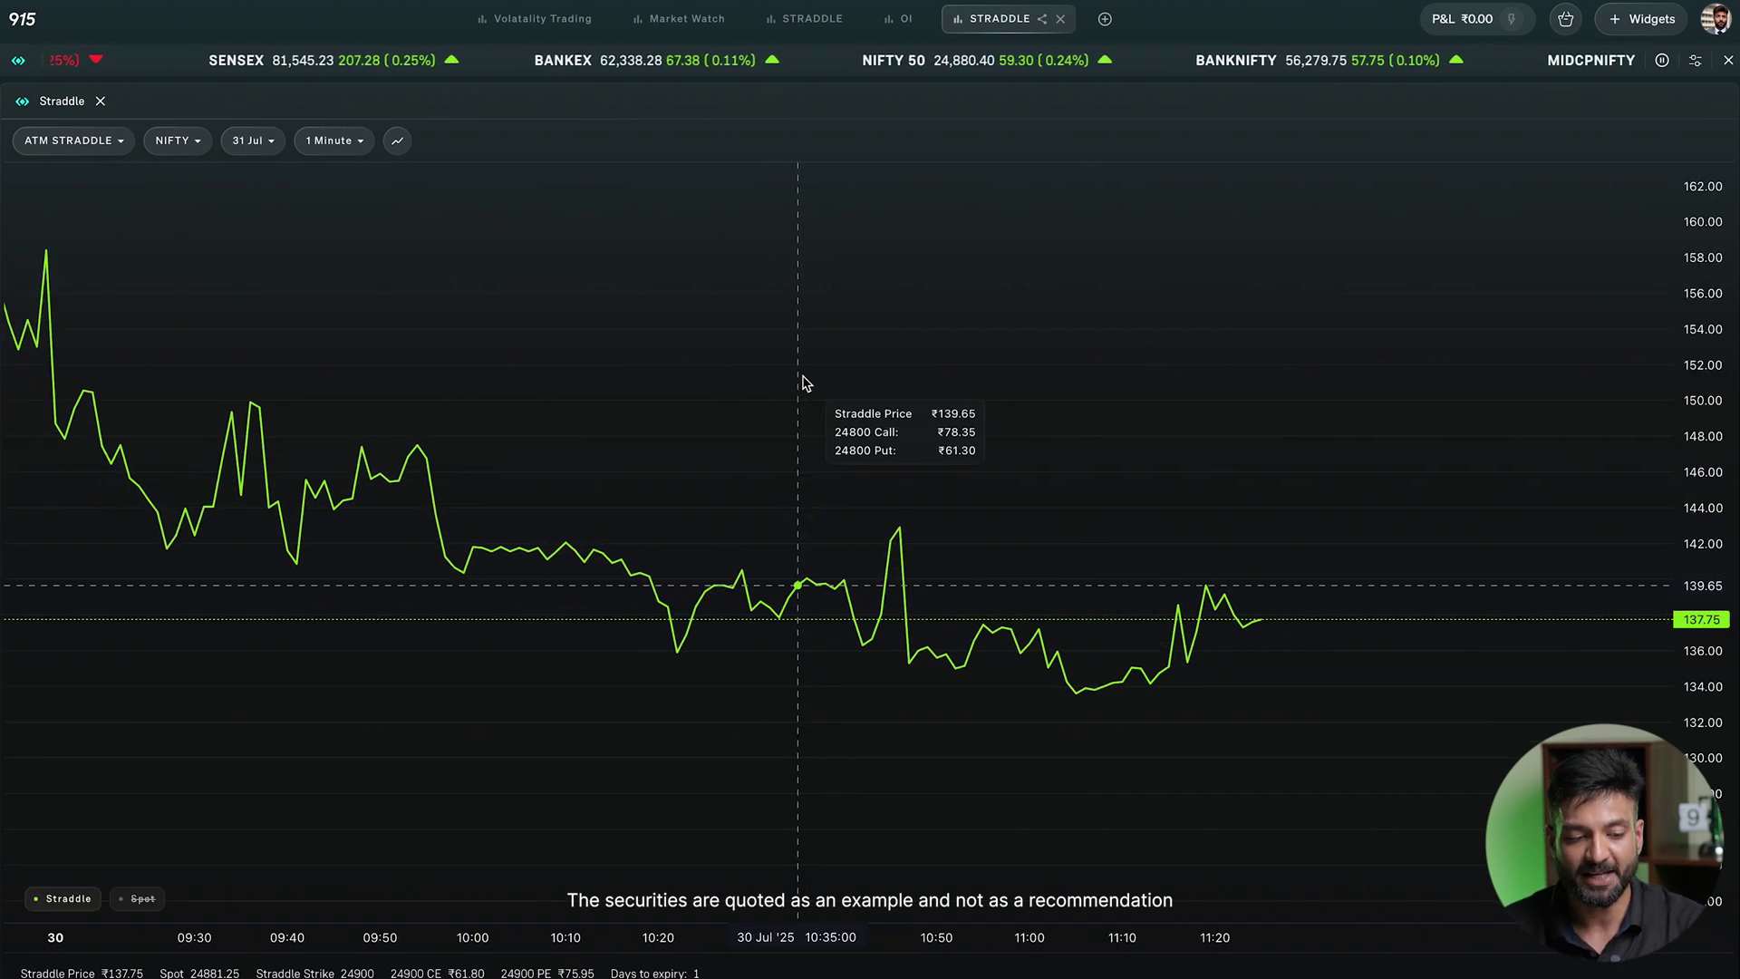
{"action": "scroll", "coordinate": [806, 380], "scroll_direction": "left", "scroll_amount": 1}
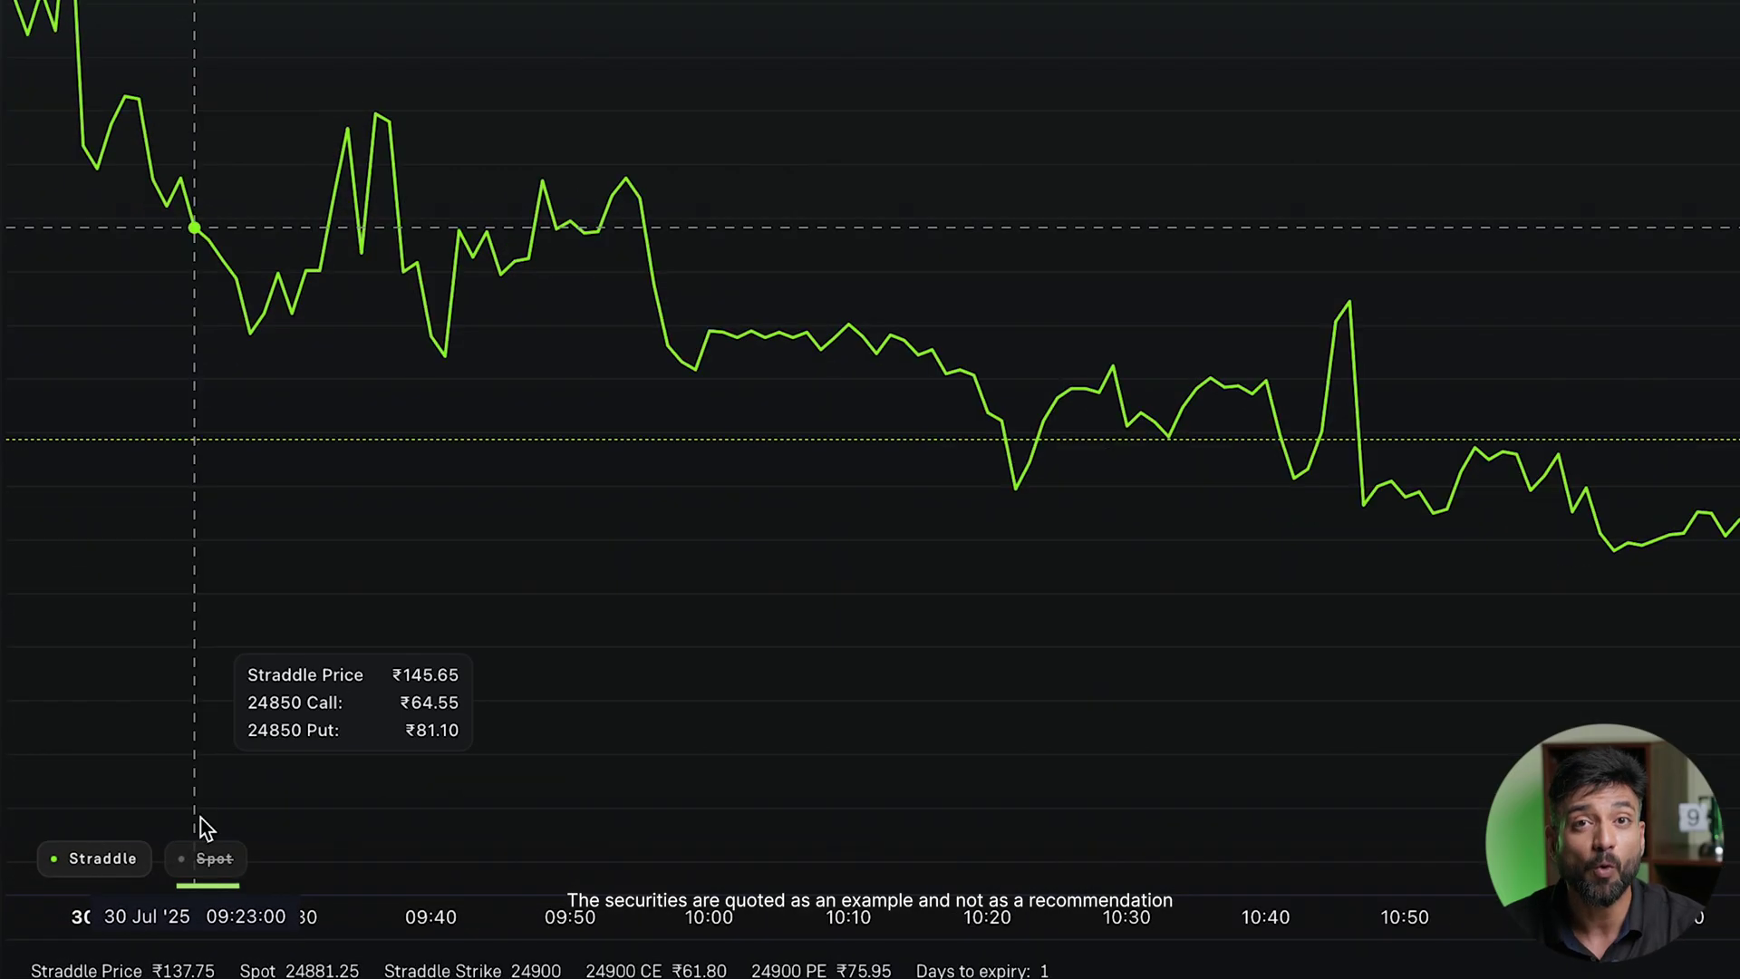
{"action": "left_click", "coordinate": [217, 866]}
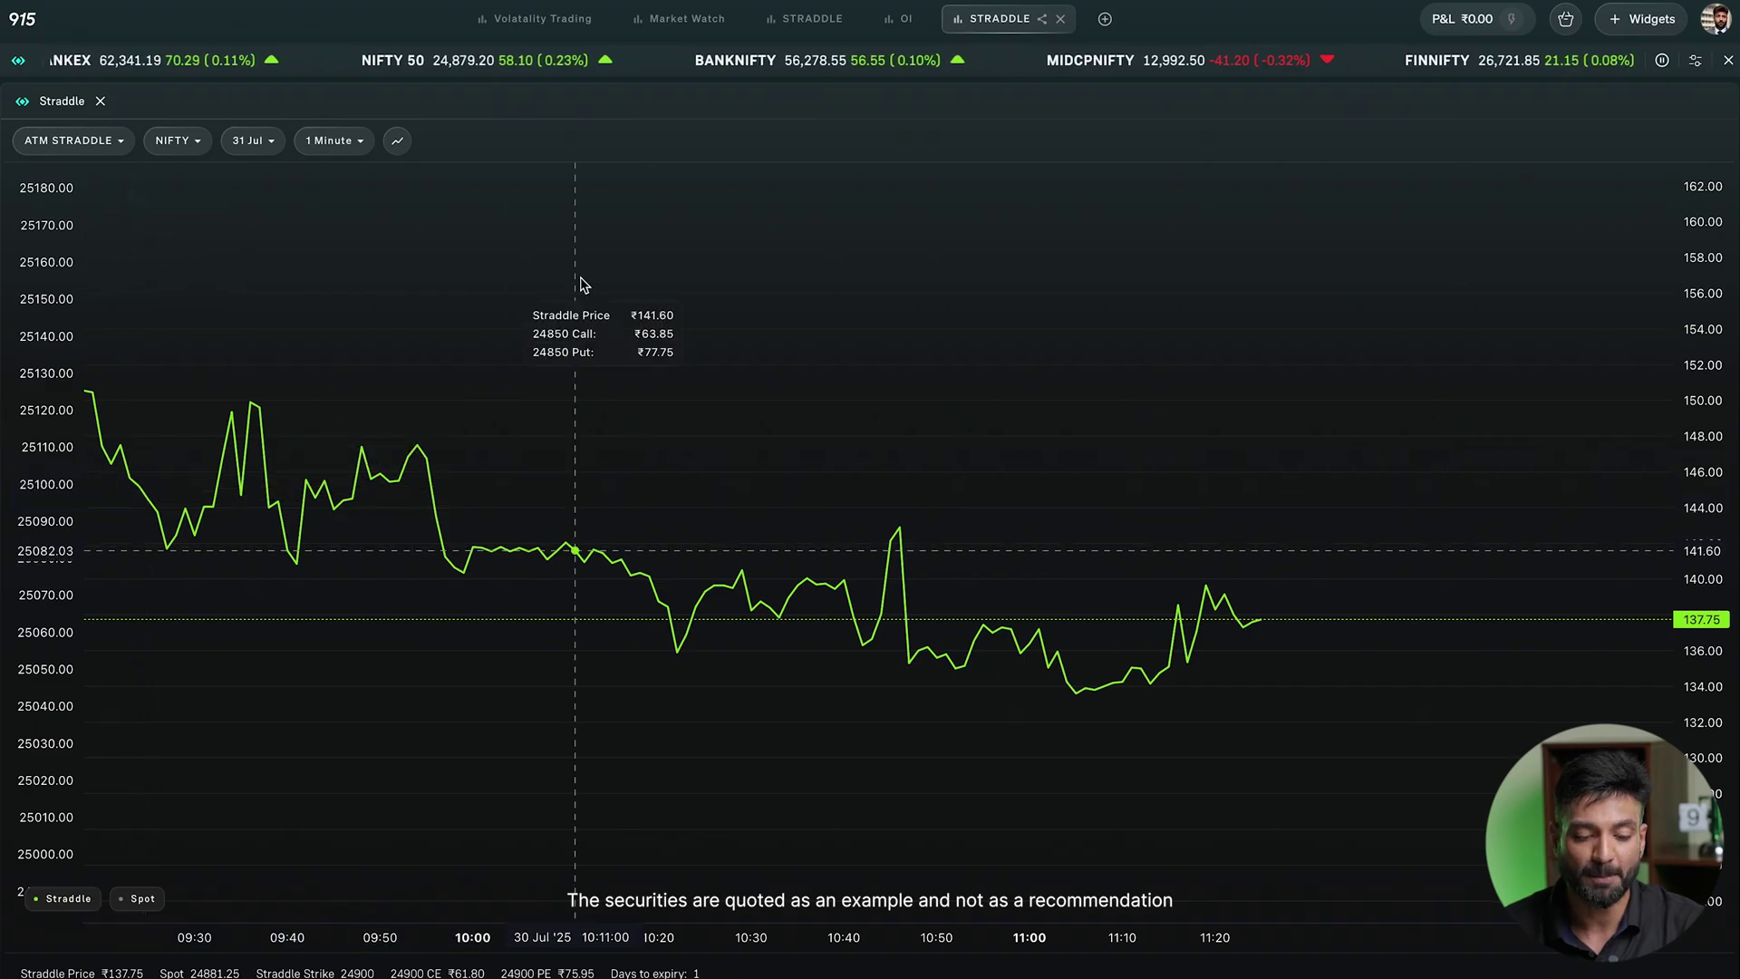
- Rescale the spot price axis, then toggle the spot line on and off, leaving it hidden
{"action": "scroll", "coordinate": [581, 281], "scroll_direction": "down", "scroll_amount": 3}
{"action": "scroll", "coordinate": [581, 281], "scroll_direction": "down", "scroll_amount": 3}
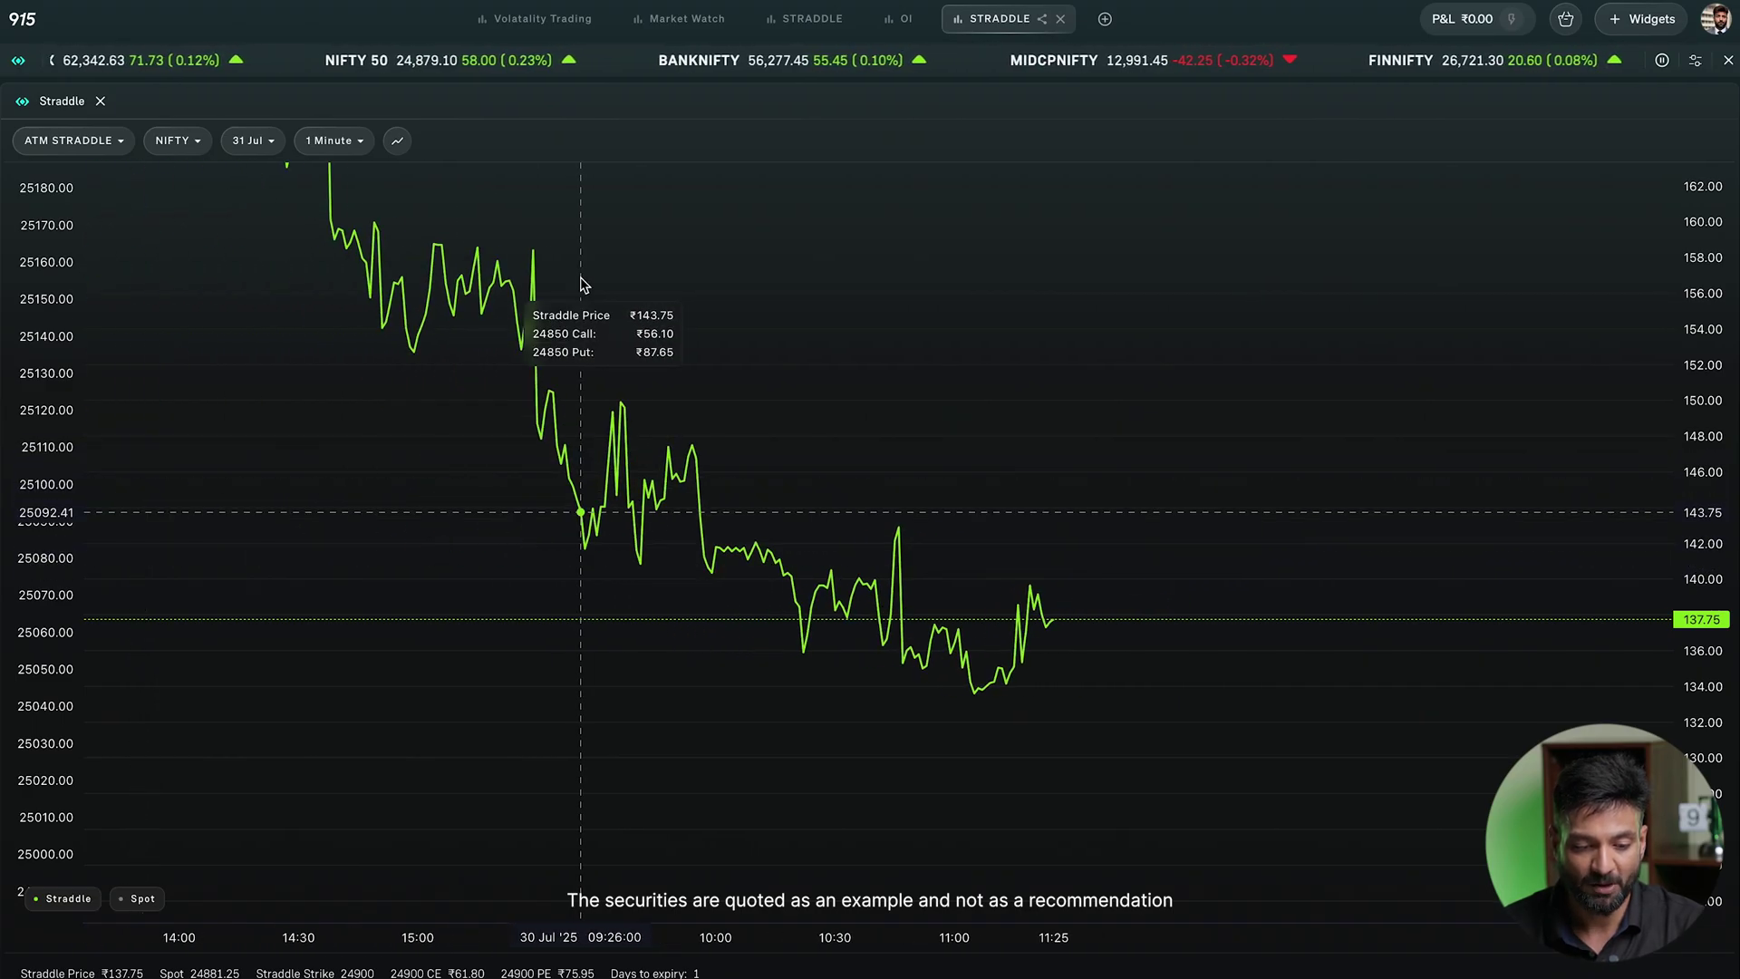
{"action": "left_click", "coordinate": [48, 331]}
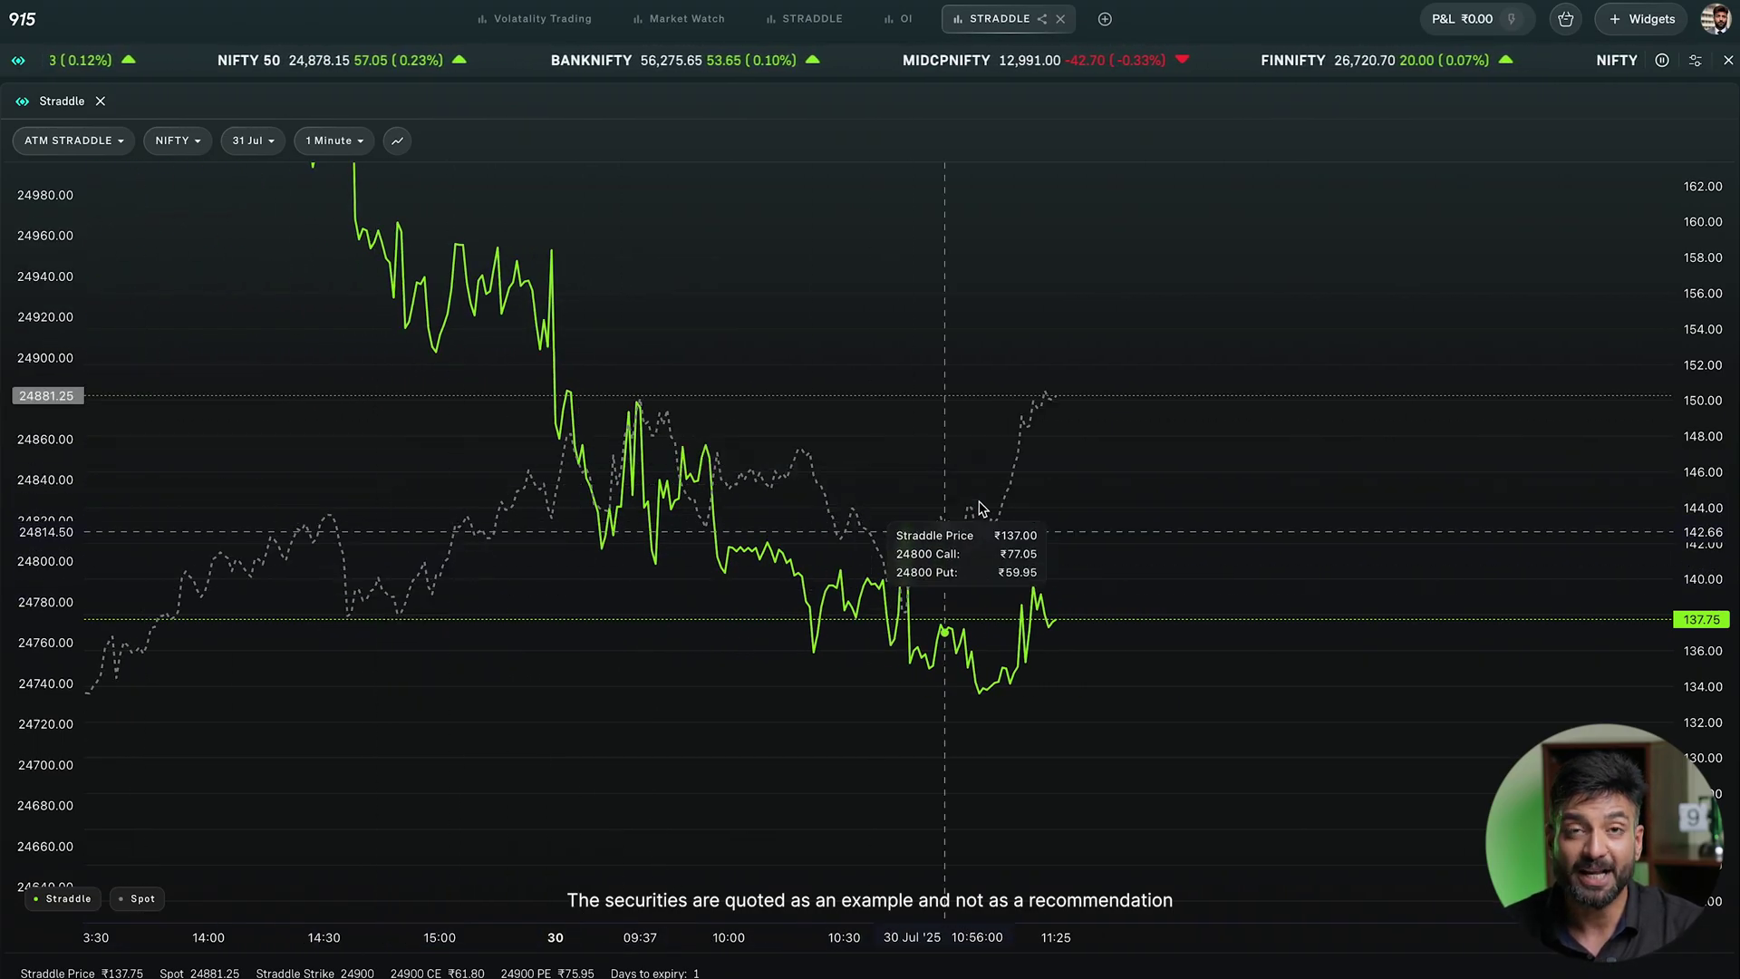
{"action": "scroll", "coordinate": [1092, 296], "scroll_direction": "up", "scroll_amount": 3}
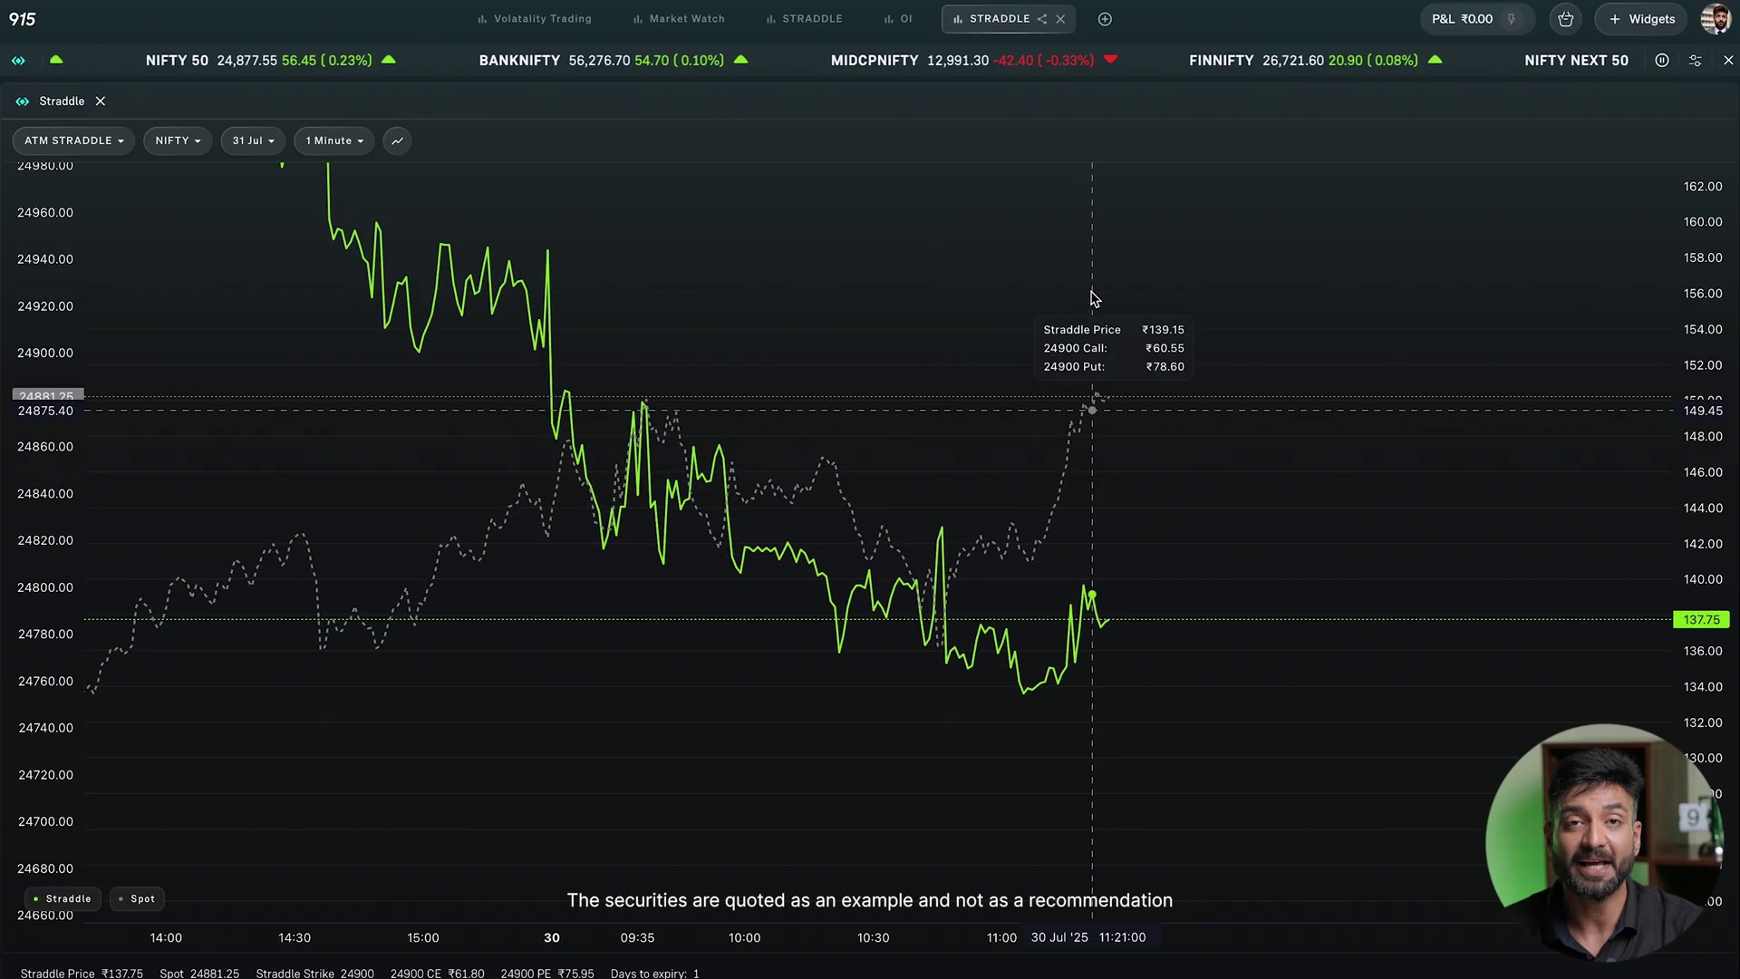
{"action": "scroll", "coordinate": [1142, 303], "scroll_direction": "up", "scroll_amount": 2}
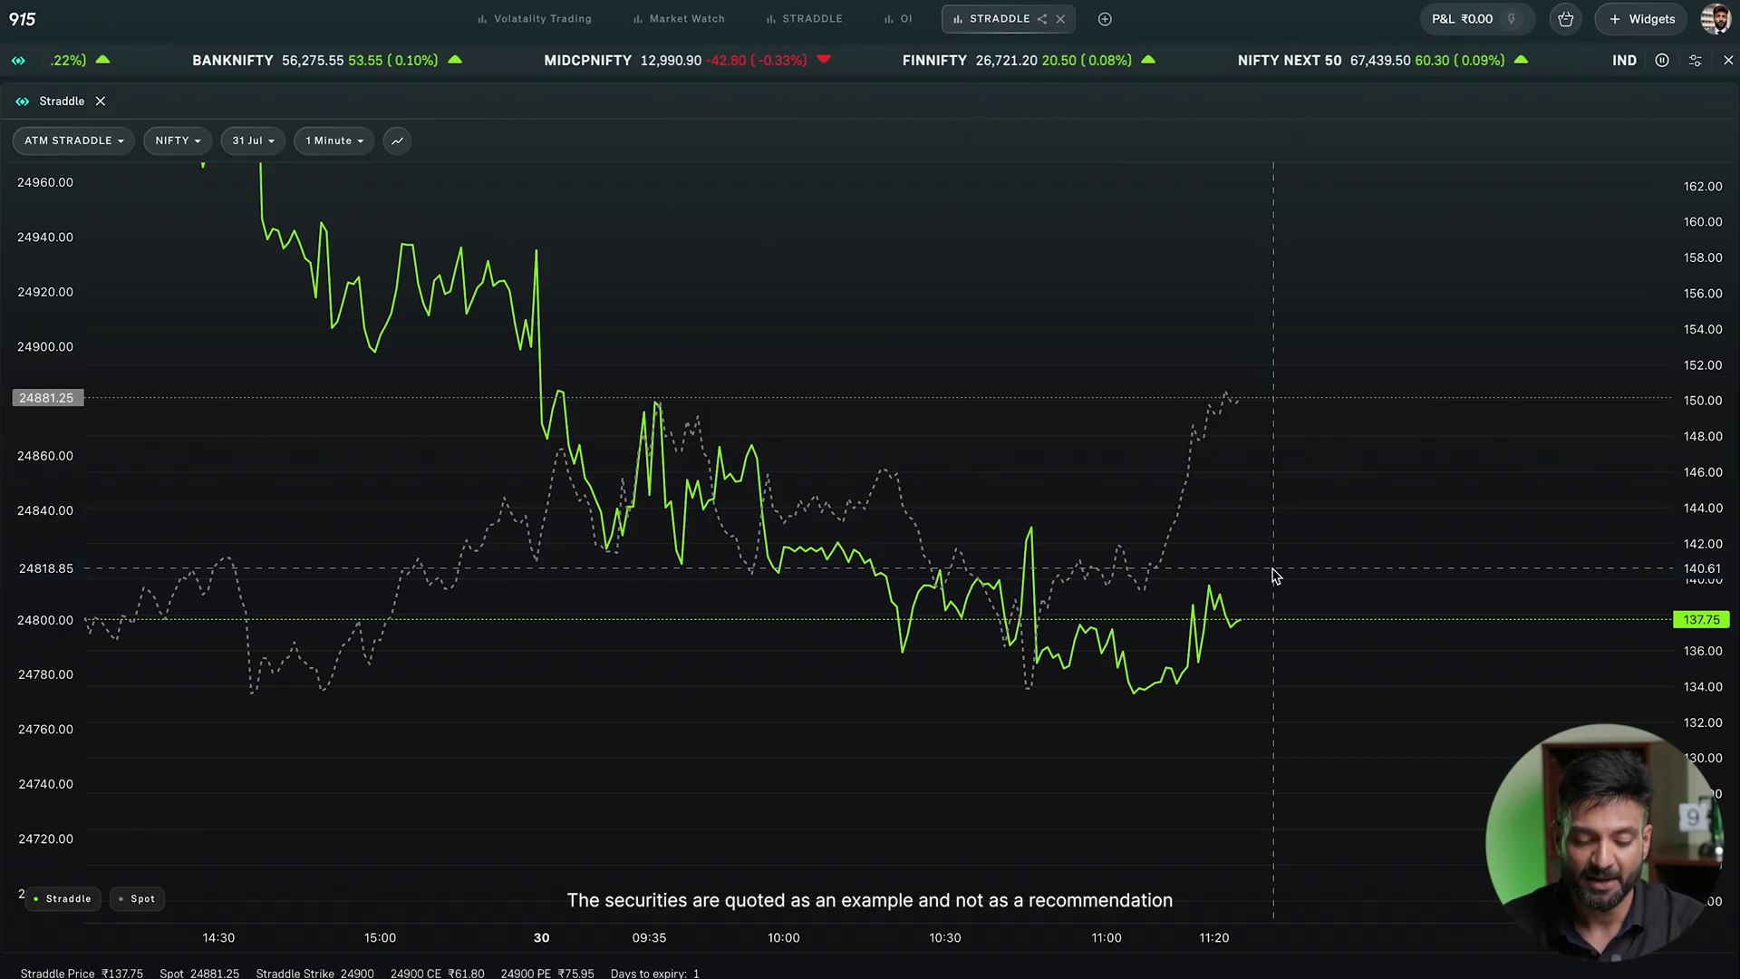
{"action": "left_click", "coordinate": [135, 902]}
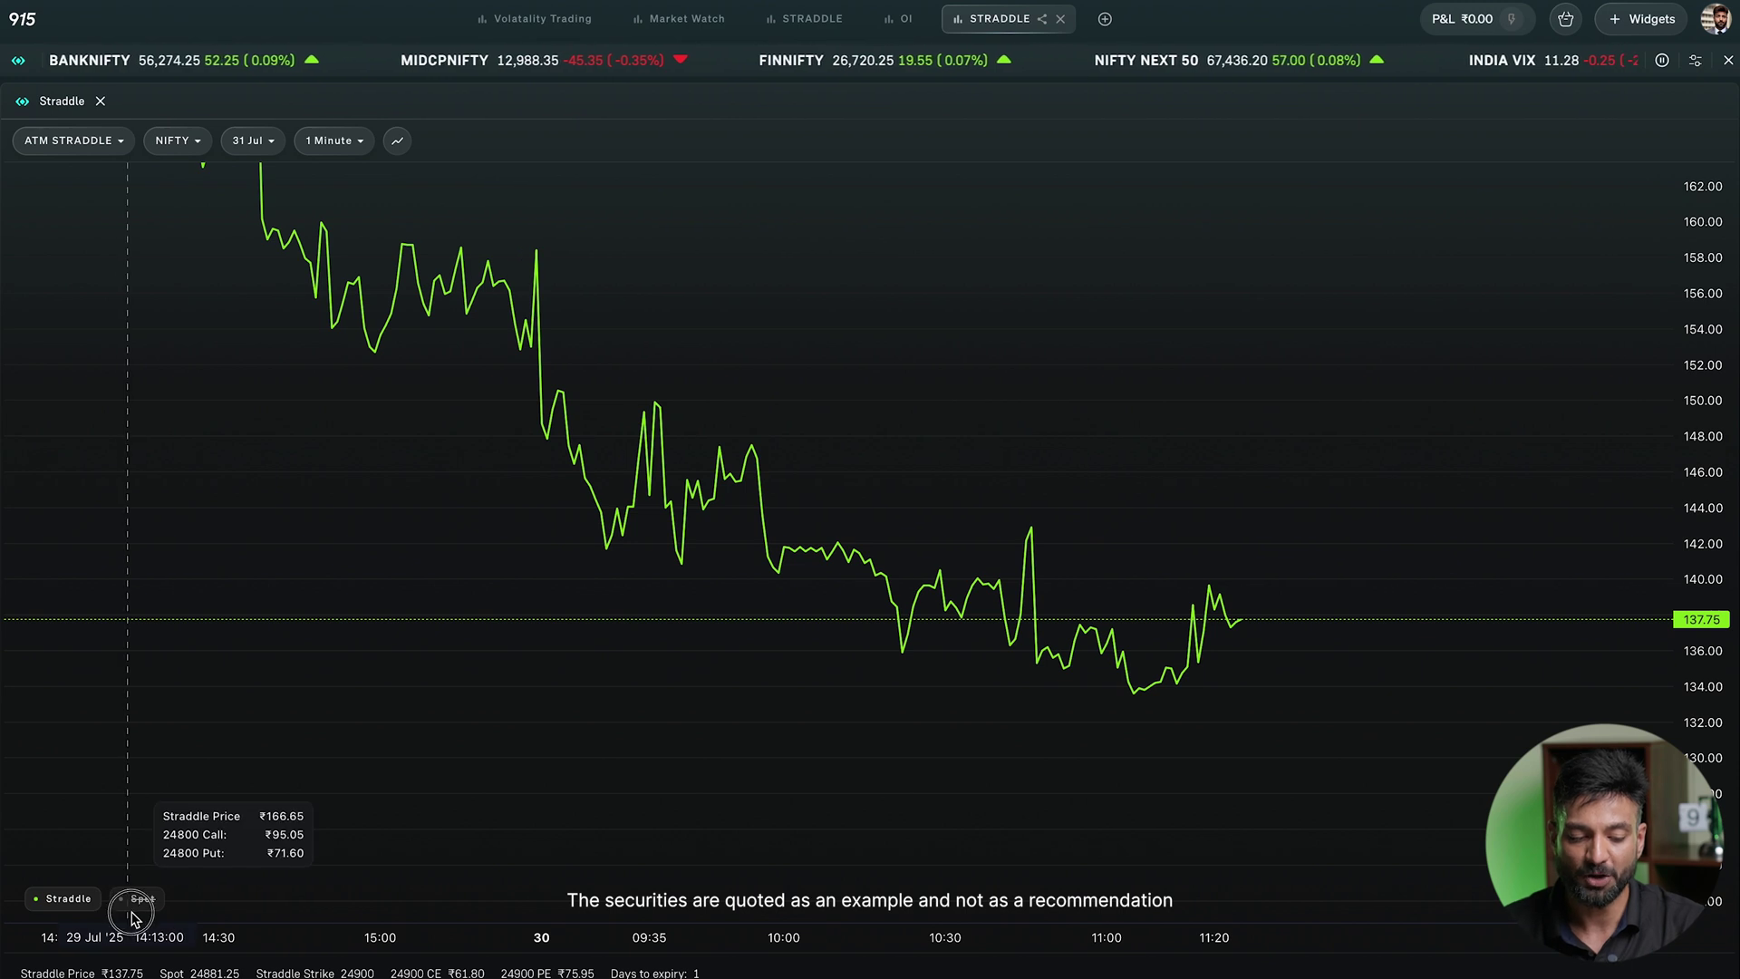
{"action": "left_click", "coordinate": [138, 899]}
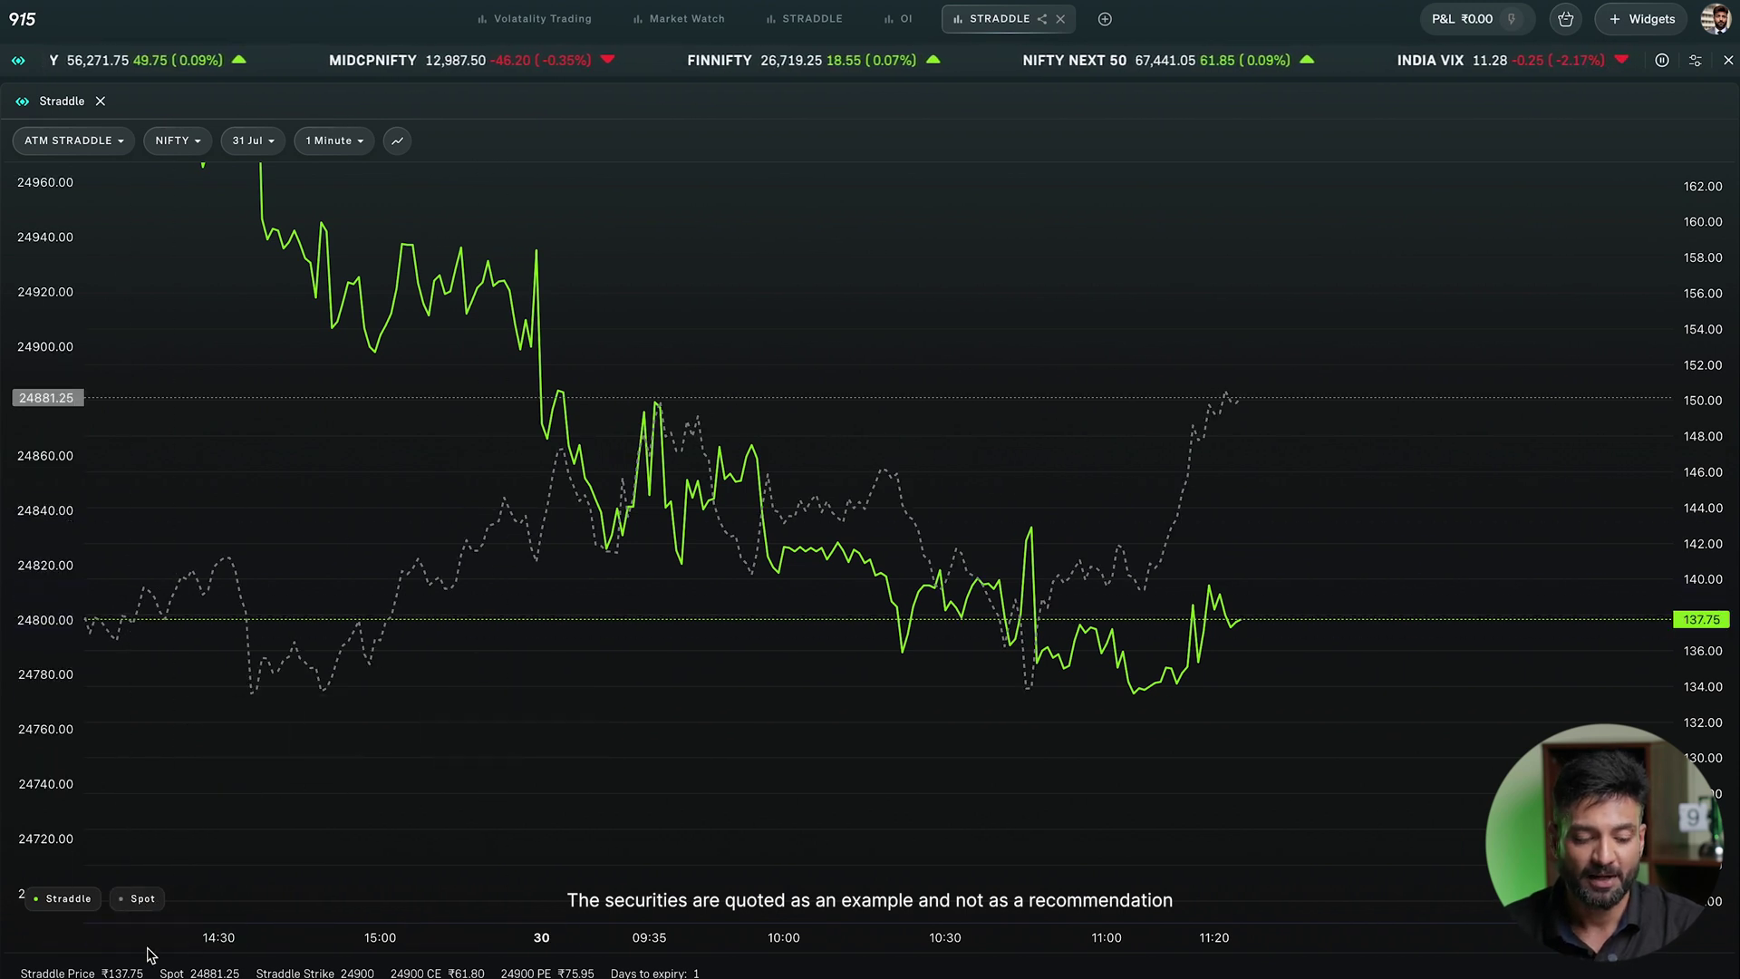
{"action": "left_click", "coordinate": [142, 900]}
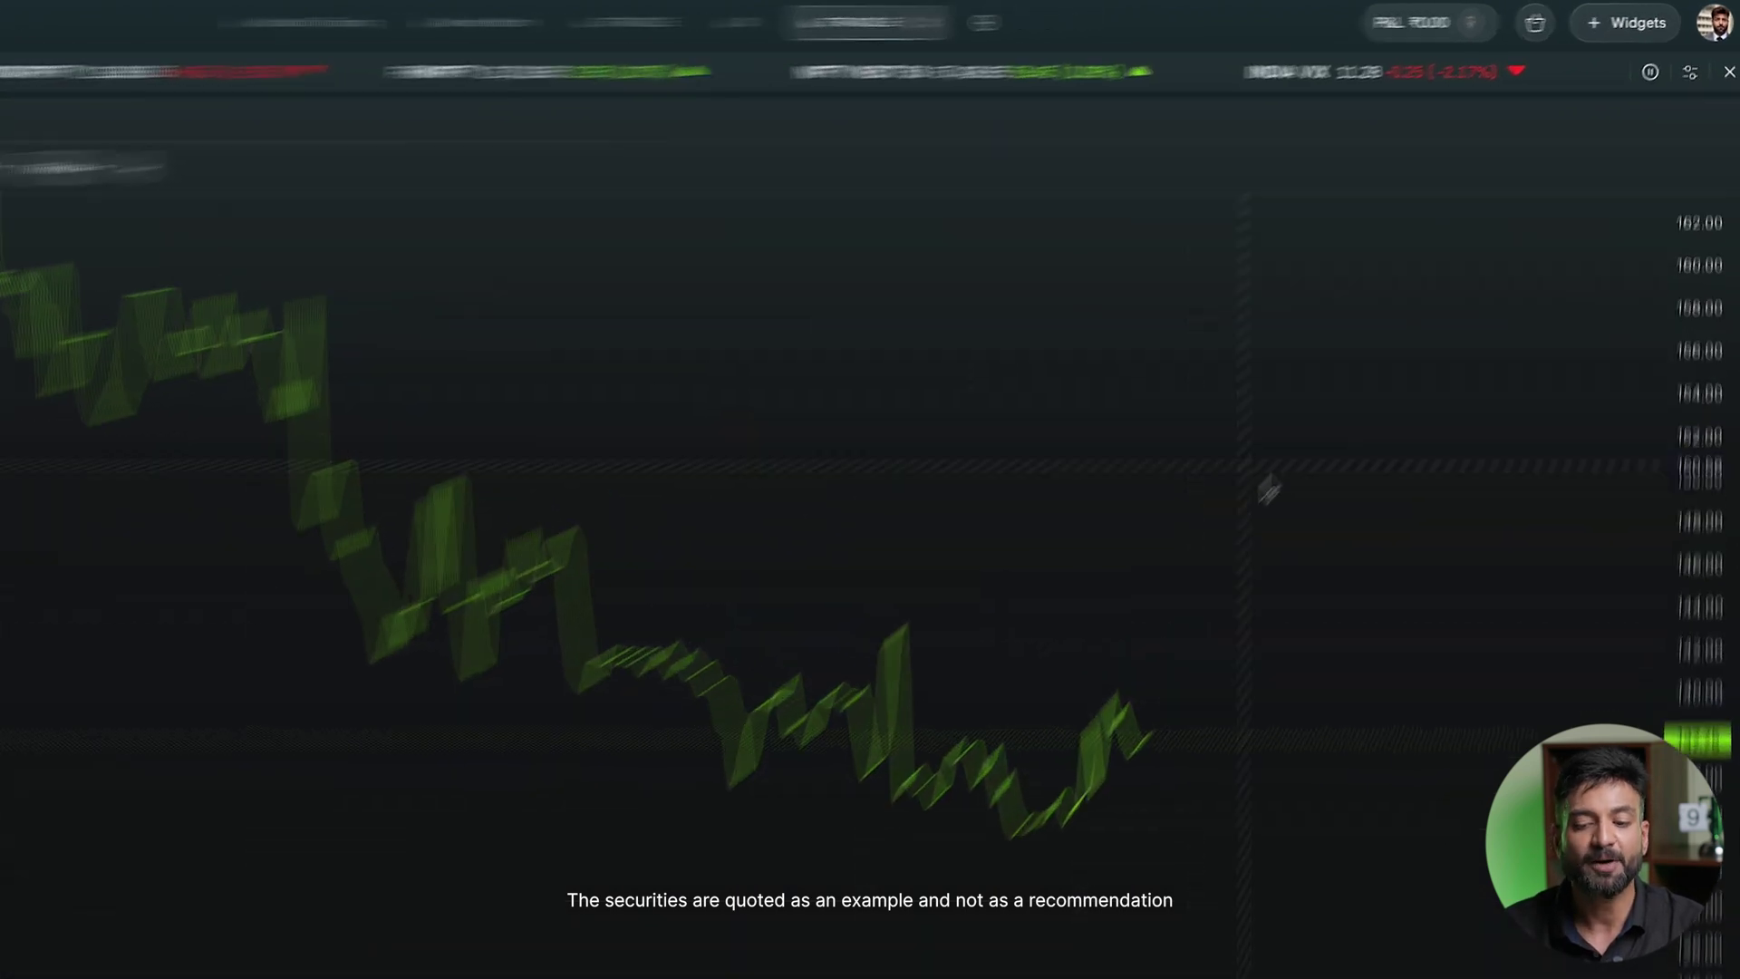
- Add a second Straddle widget and dock it as a tab beside the first
{"action": "left_click", "coordinate": [1607, 20]}
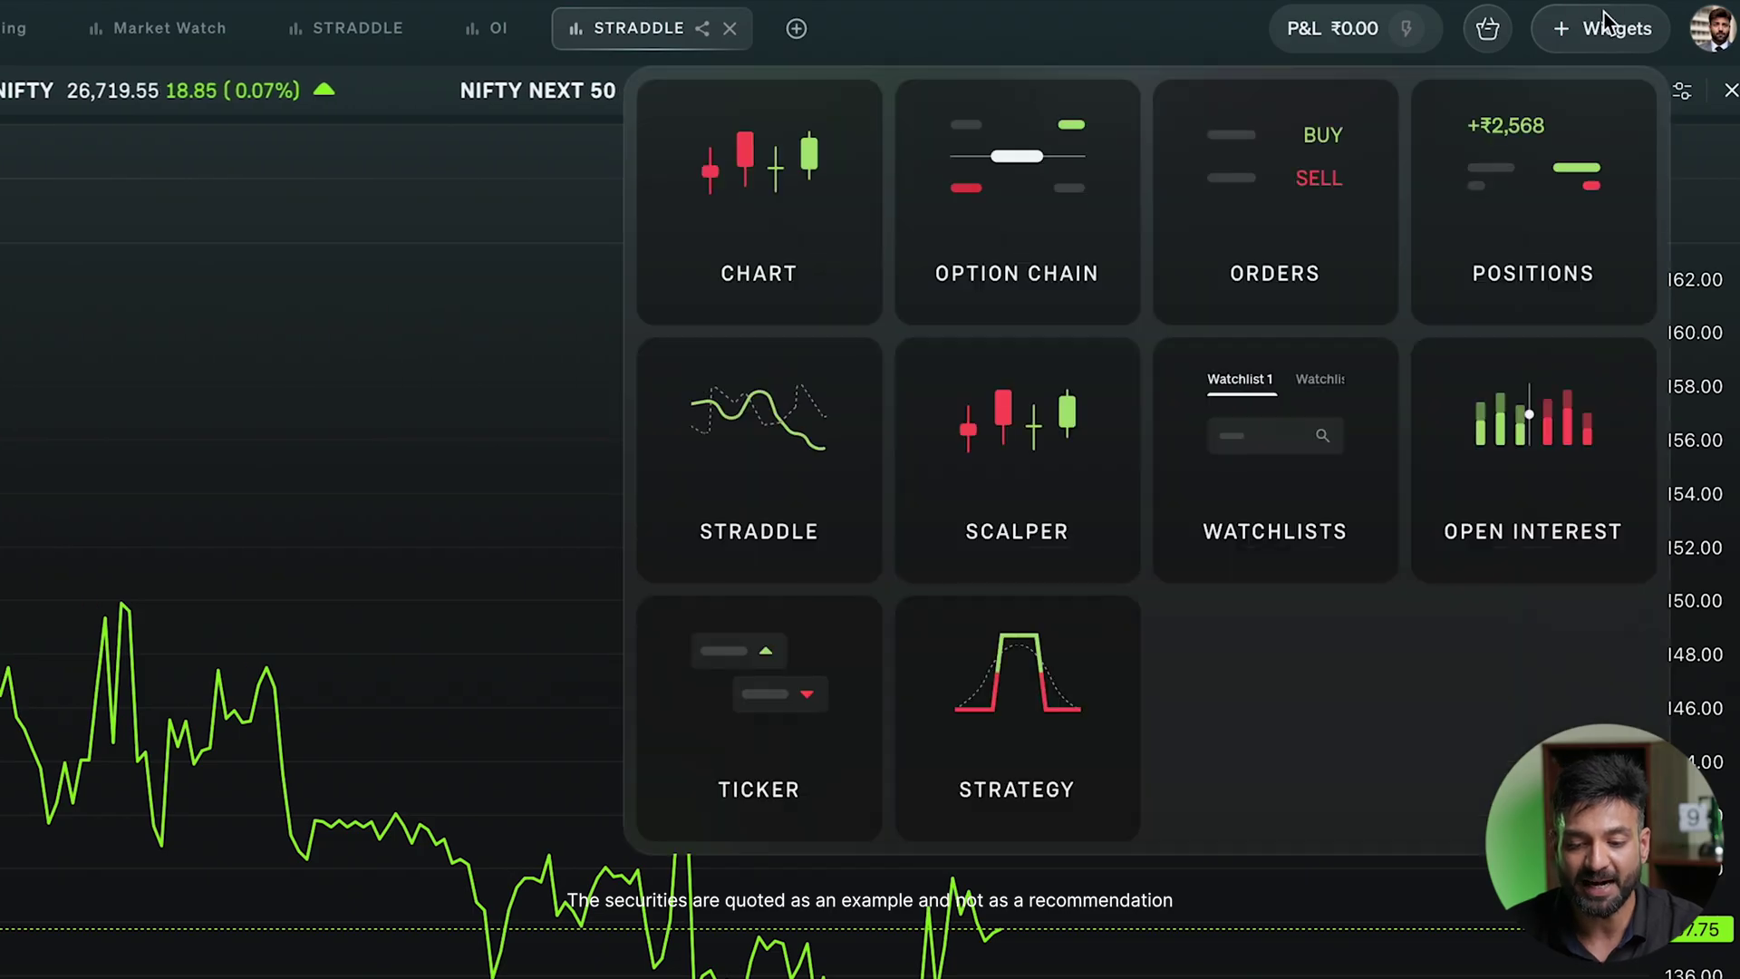
{"action": "left_click", "coordinate": [759, 453]}
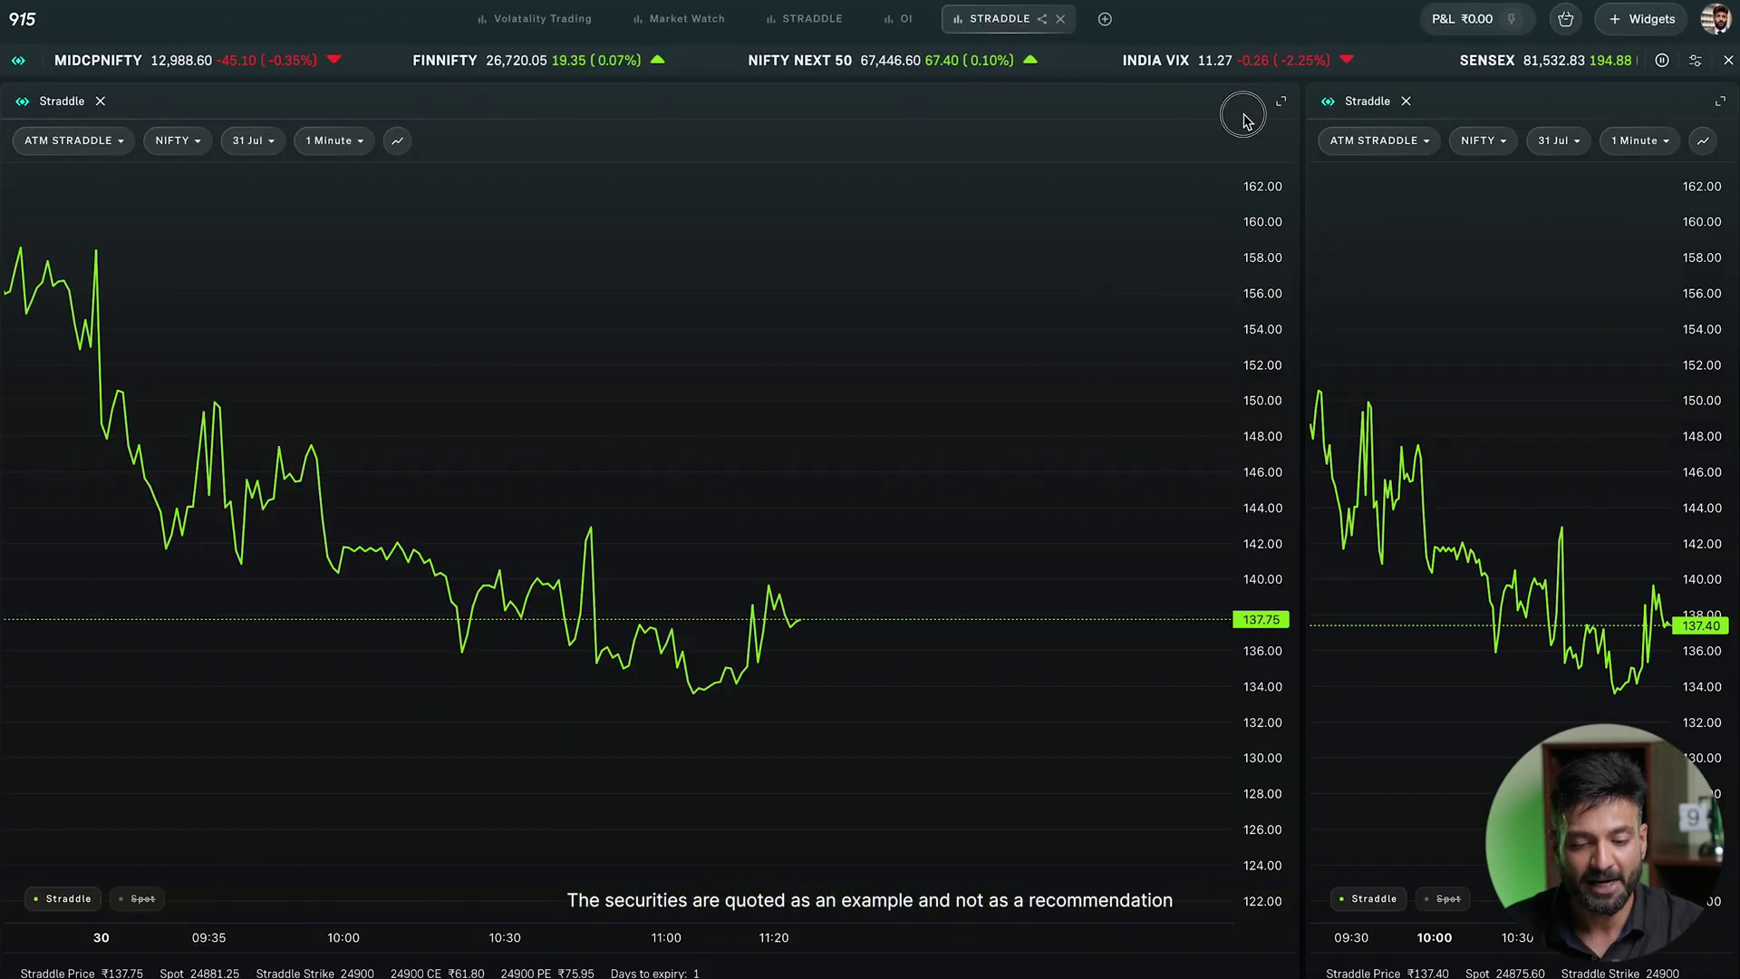
{"action": "left_click_drag", "start_coordinate": [1243, 121], "coordinate": [903, 120]}
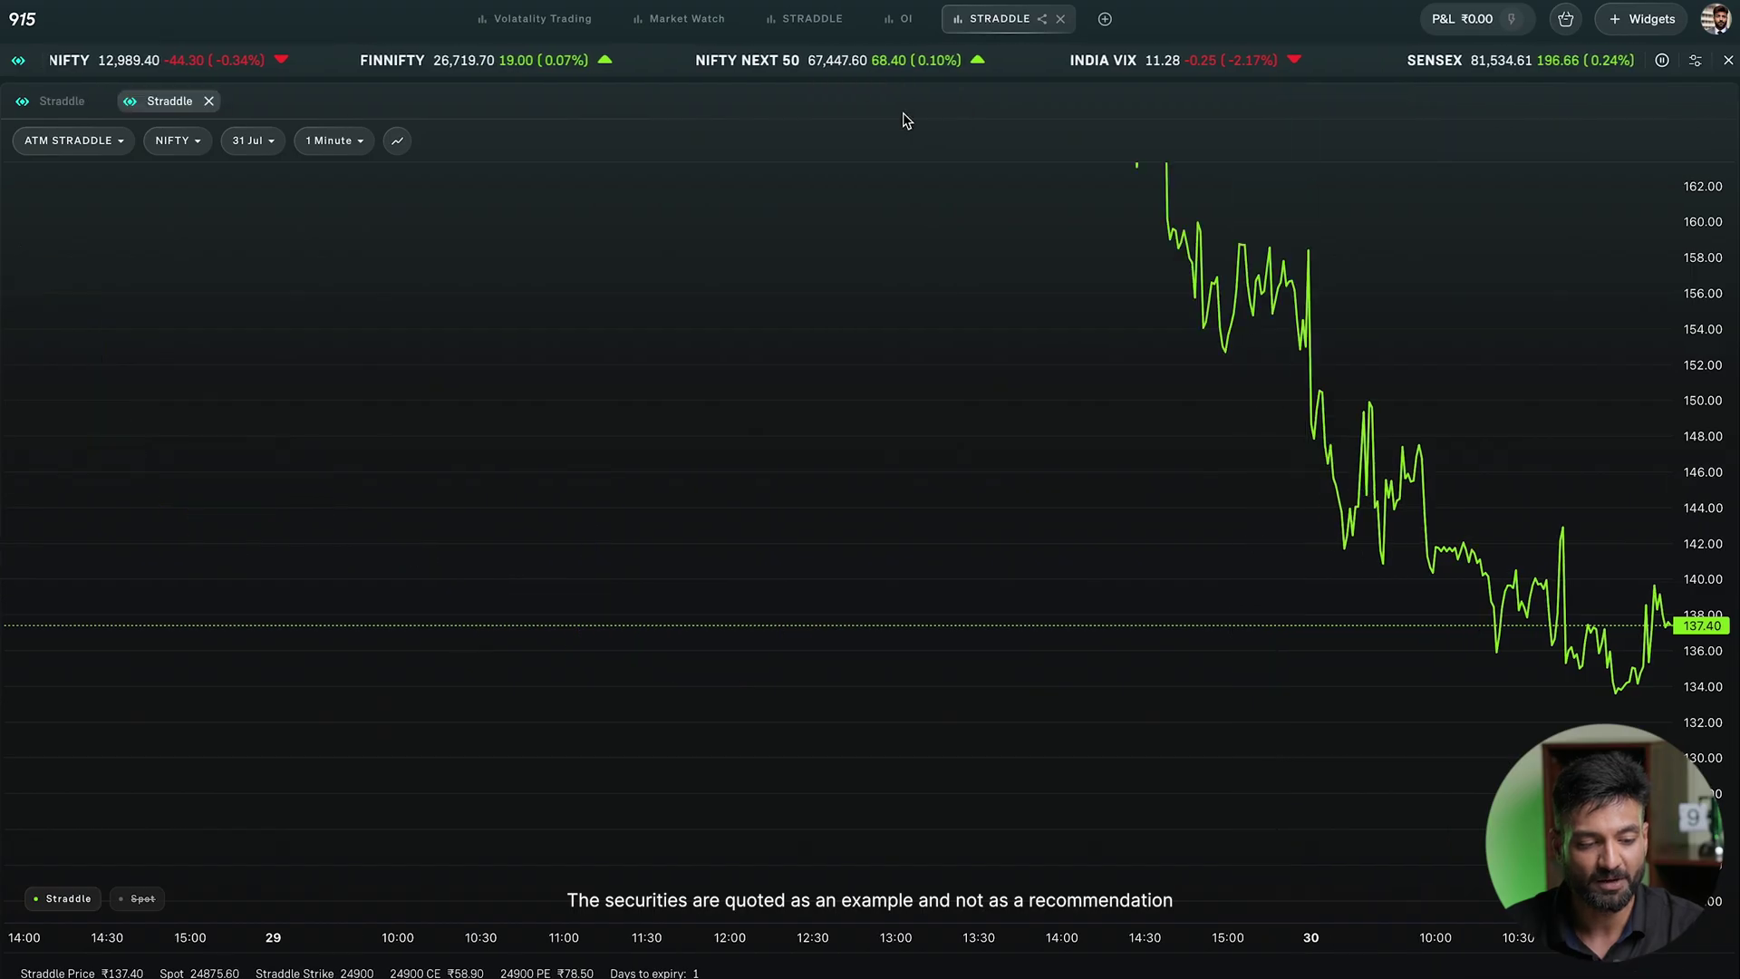
- Link the second Straddle panel to the Orange group and check its index choices
{"action": "left_click", "coordinate": [131, 101]}
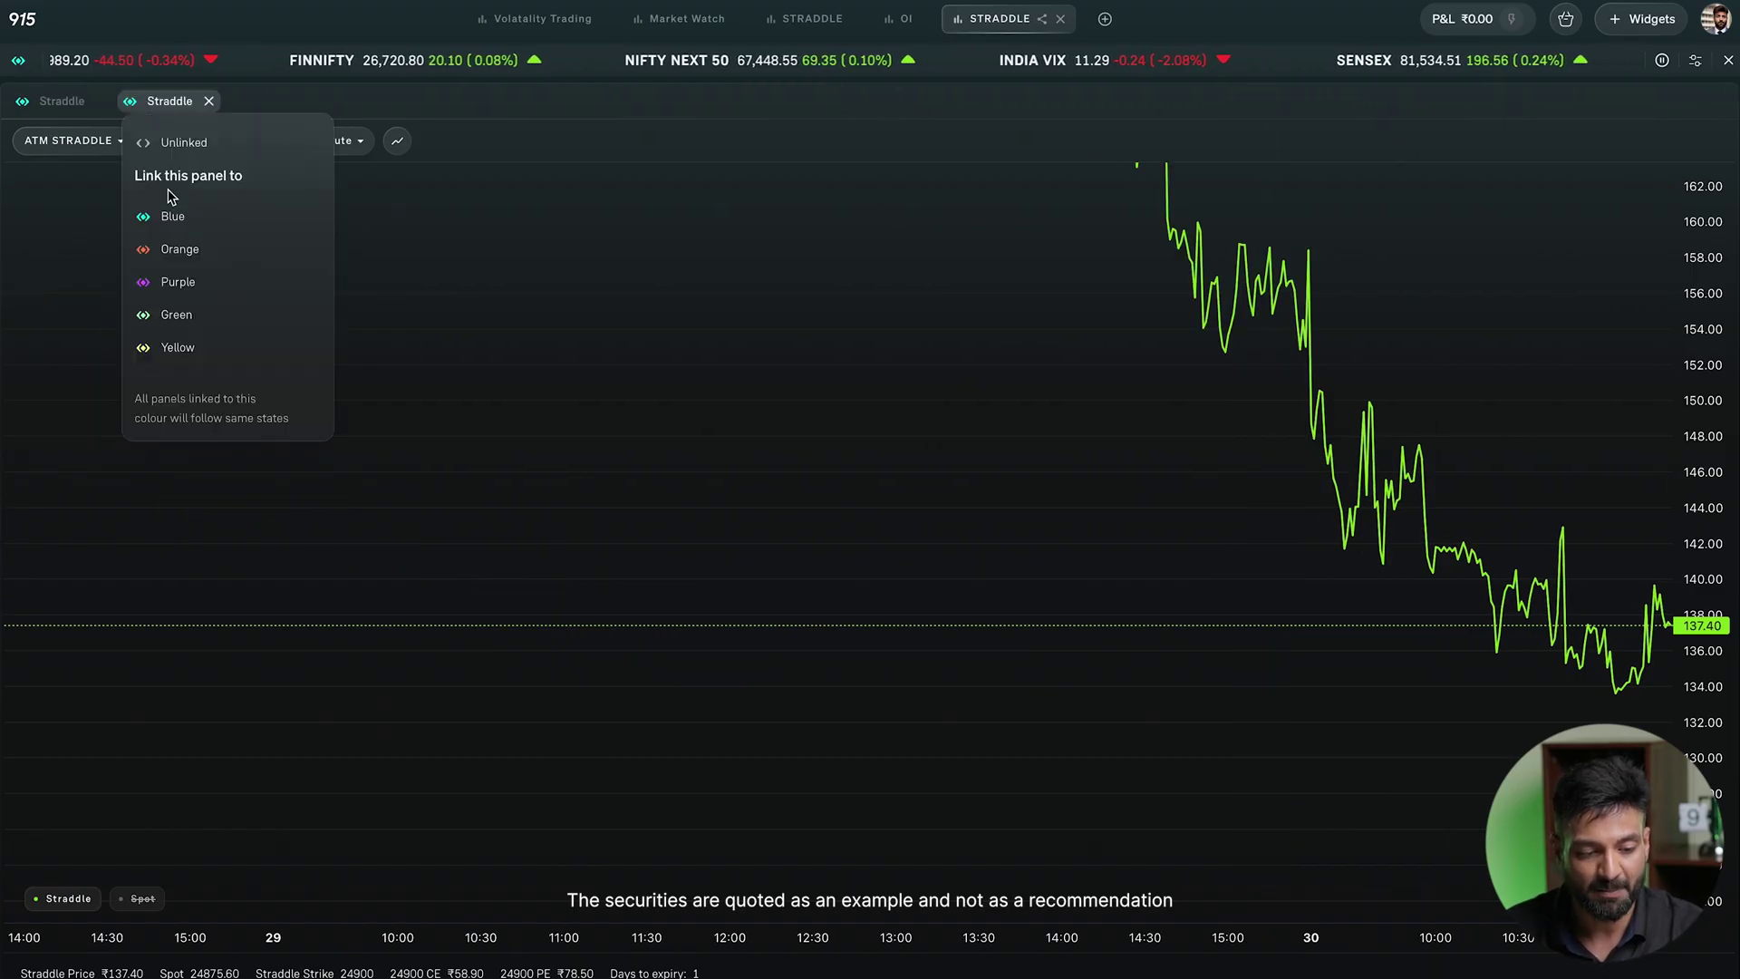
{"action": "left_click", "coordinate": [175, 247]}
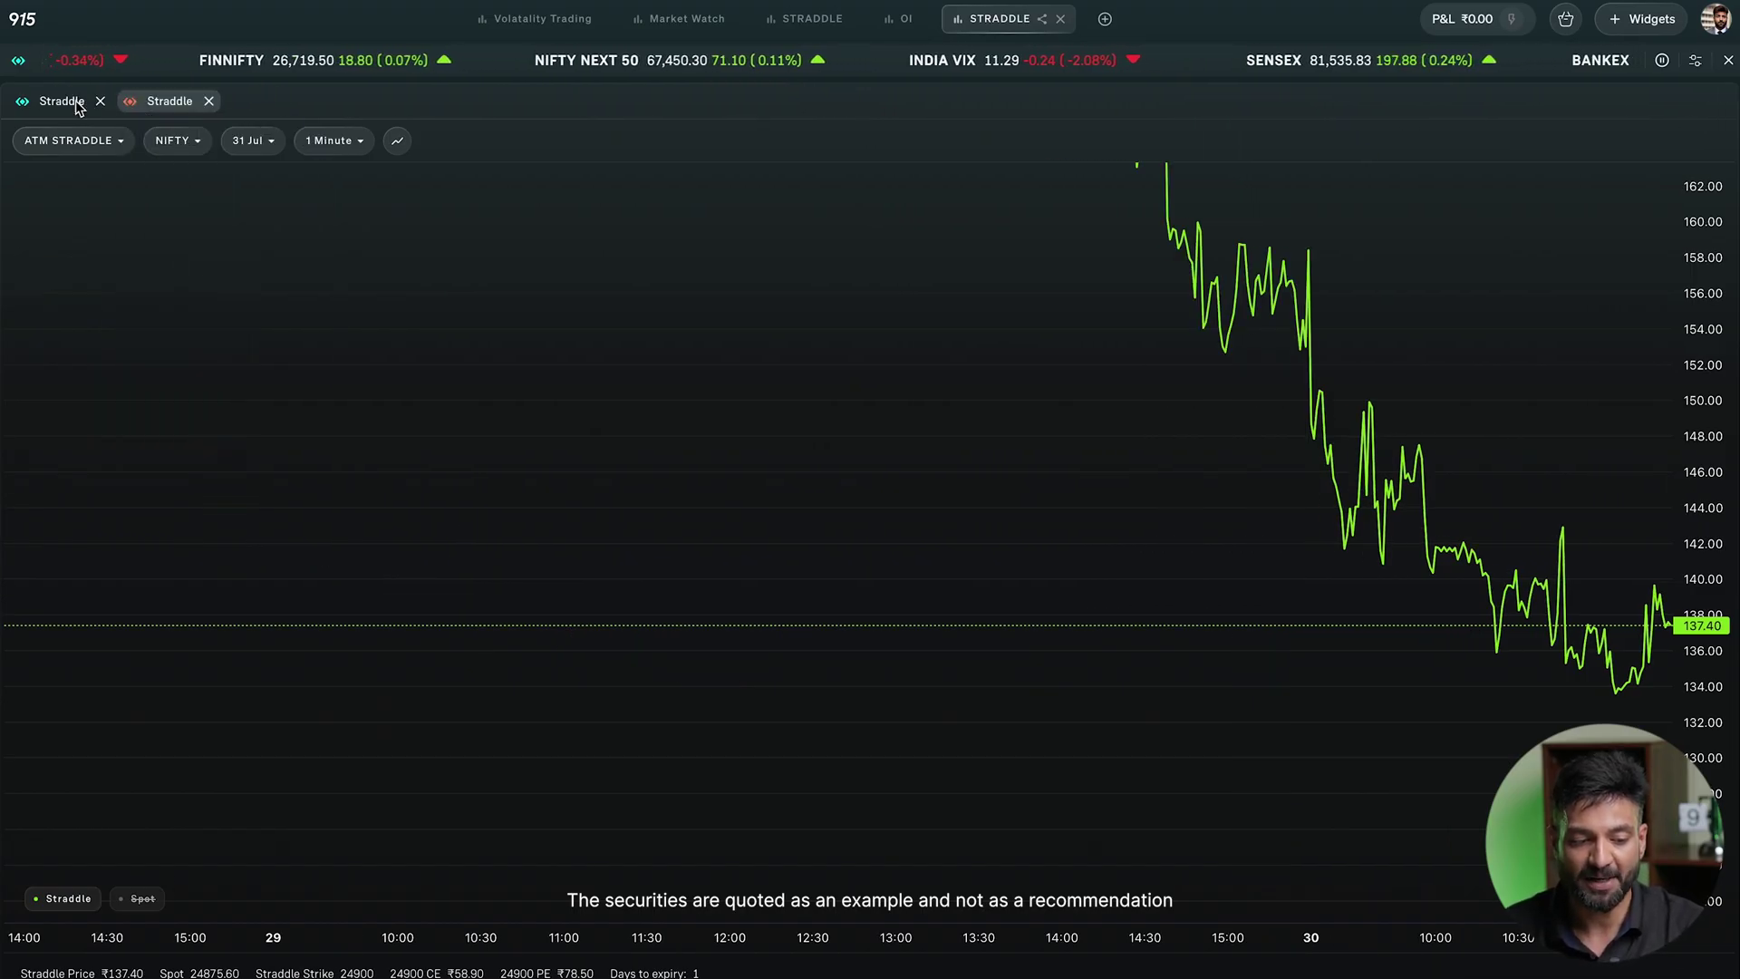
{"action": "left_click", "coordinate": [181, 141]}
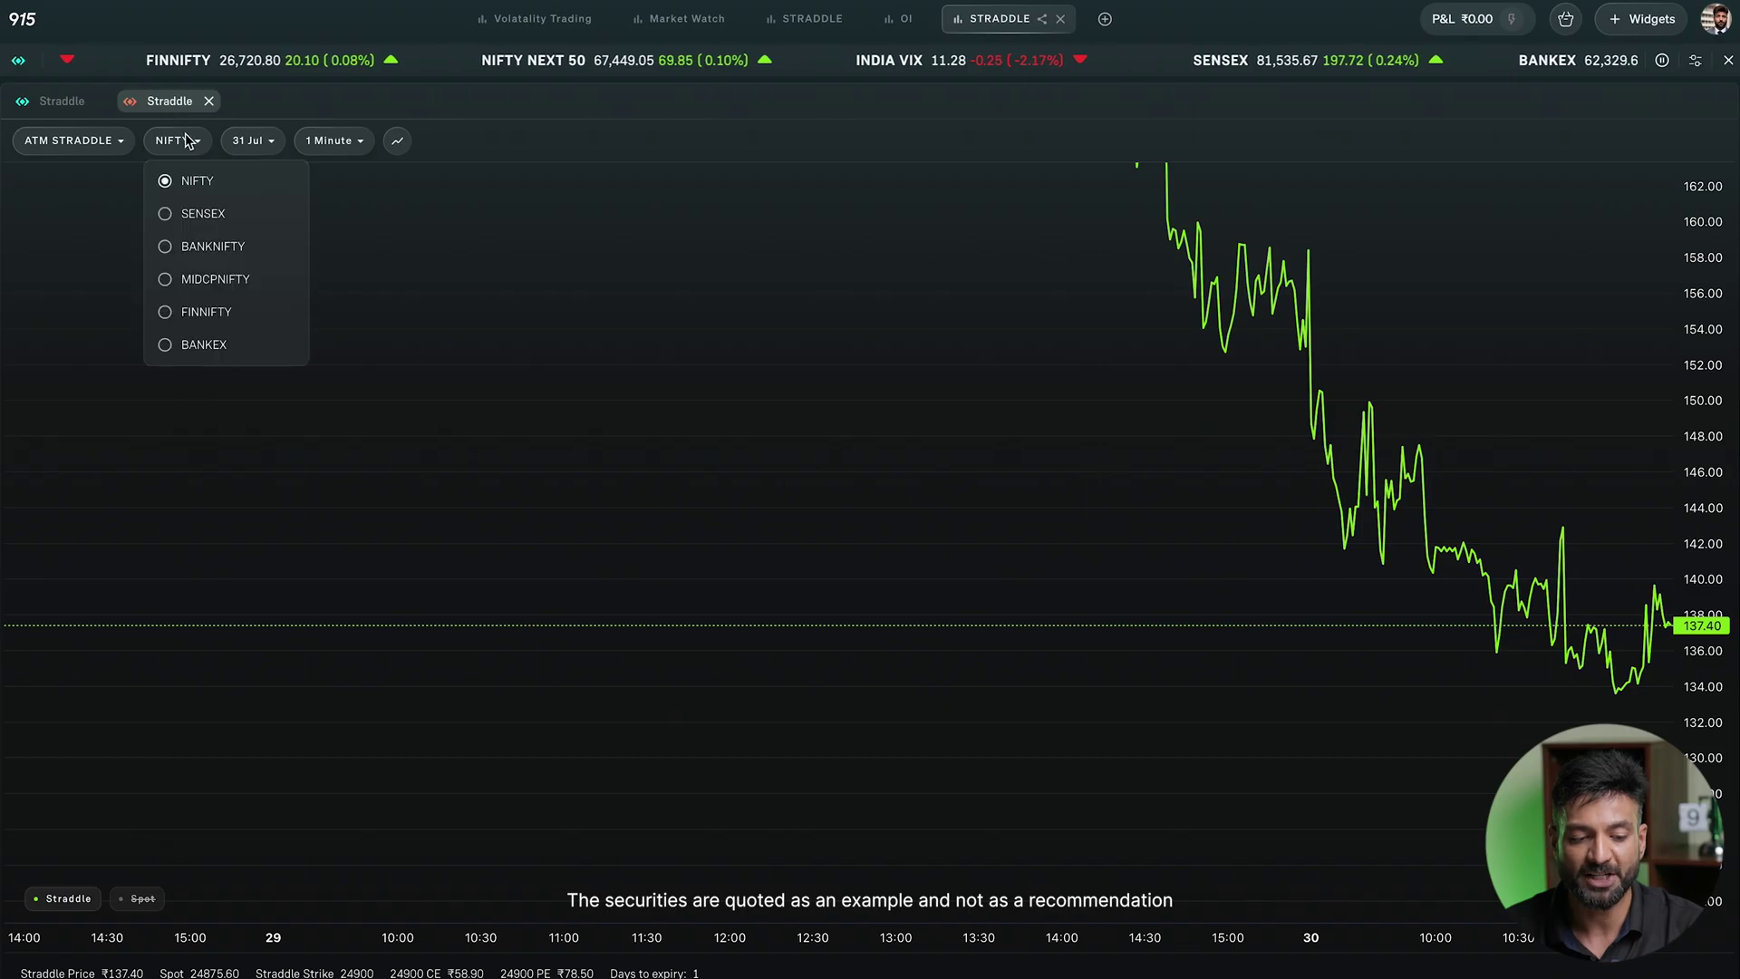
{"action": "left_click", "coordinate": [197, 214]}
- Confirm the first chart stays on NIFTY, then return to the second tab
{"action": "left_click", "coordinate": [57, 103]}
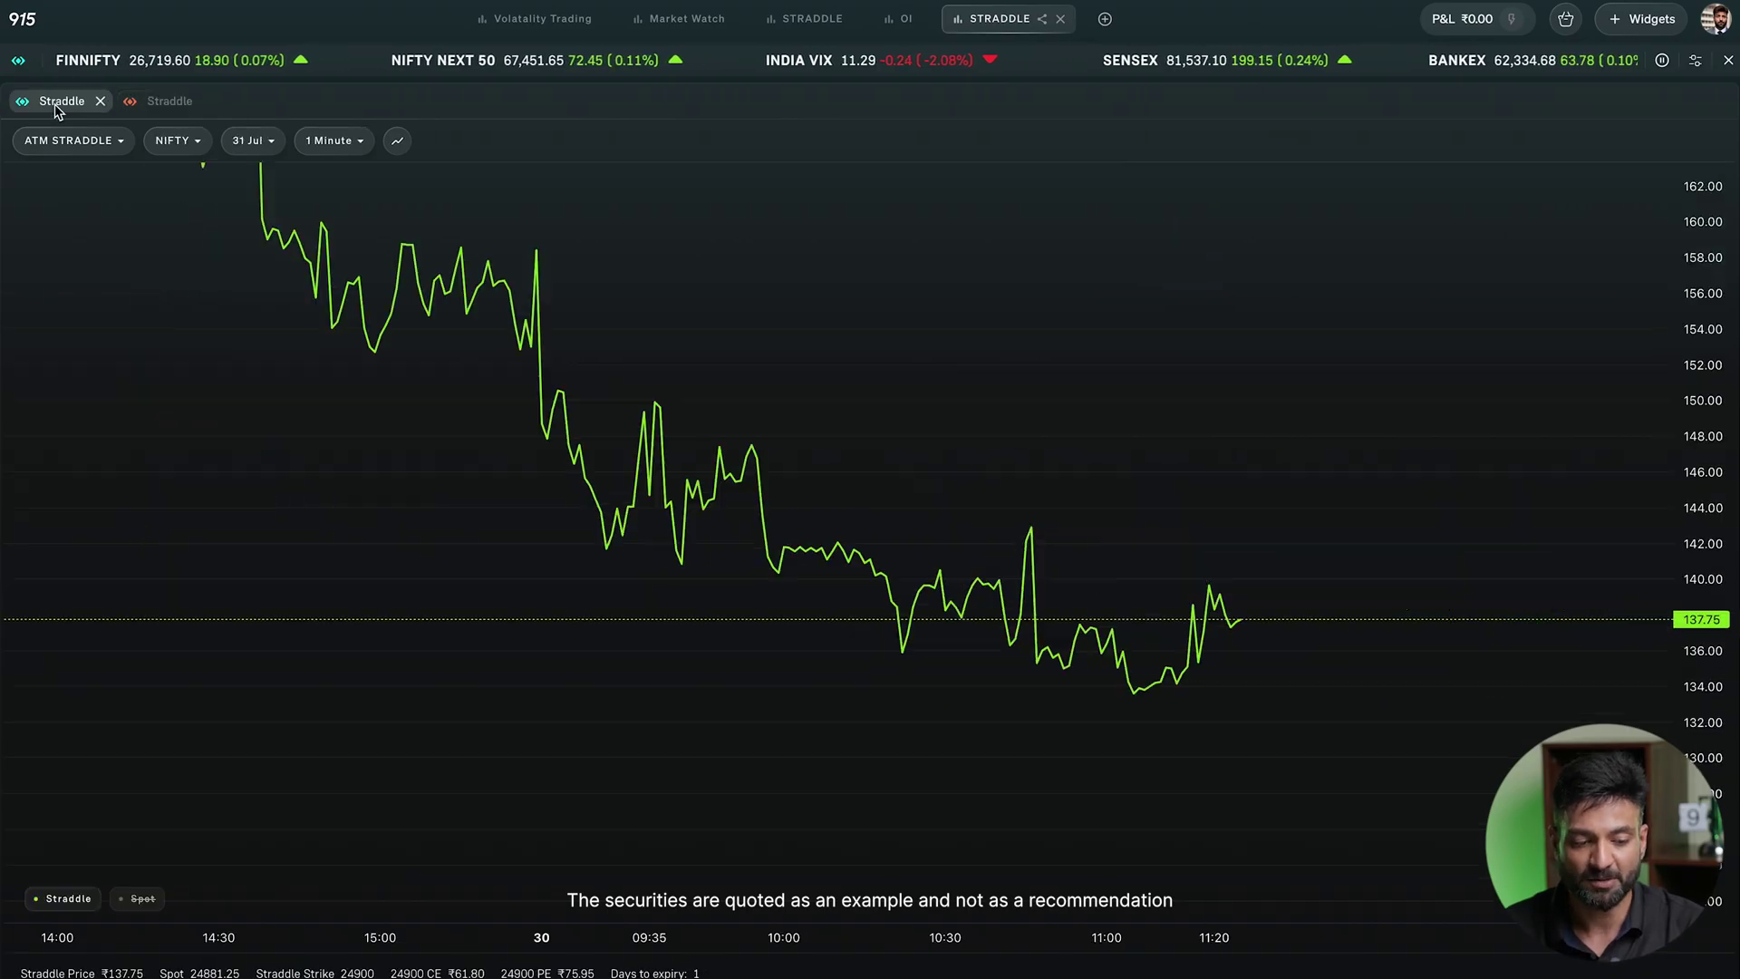
{"action": "left_click", "coordinate": [184, 143]}
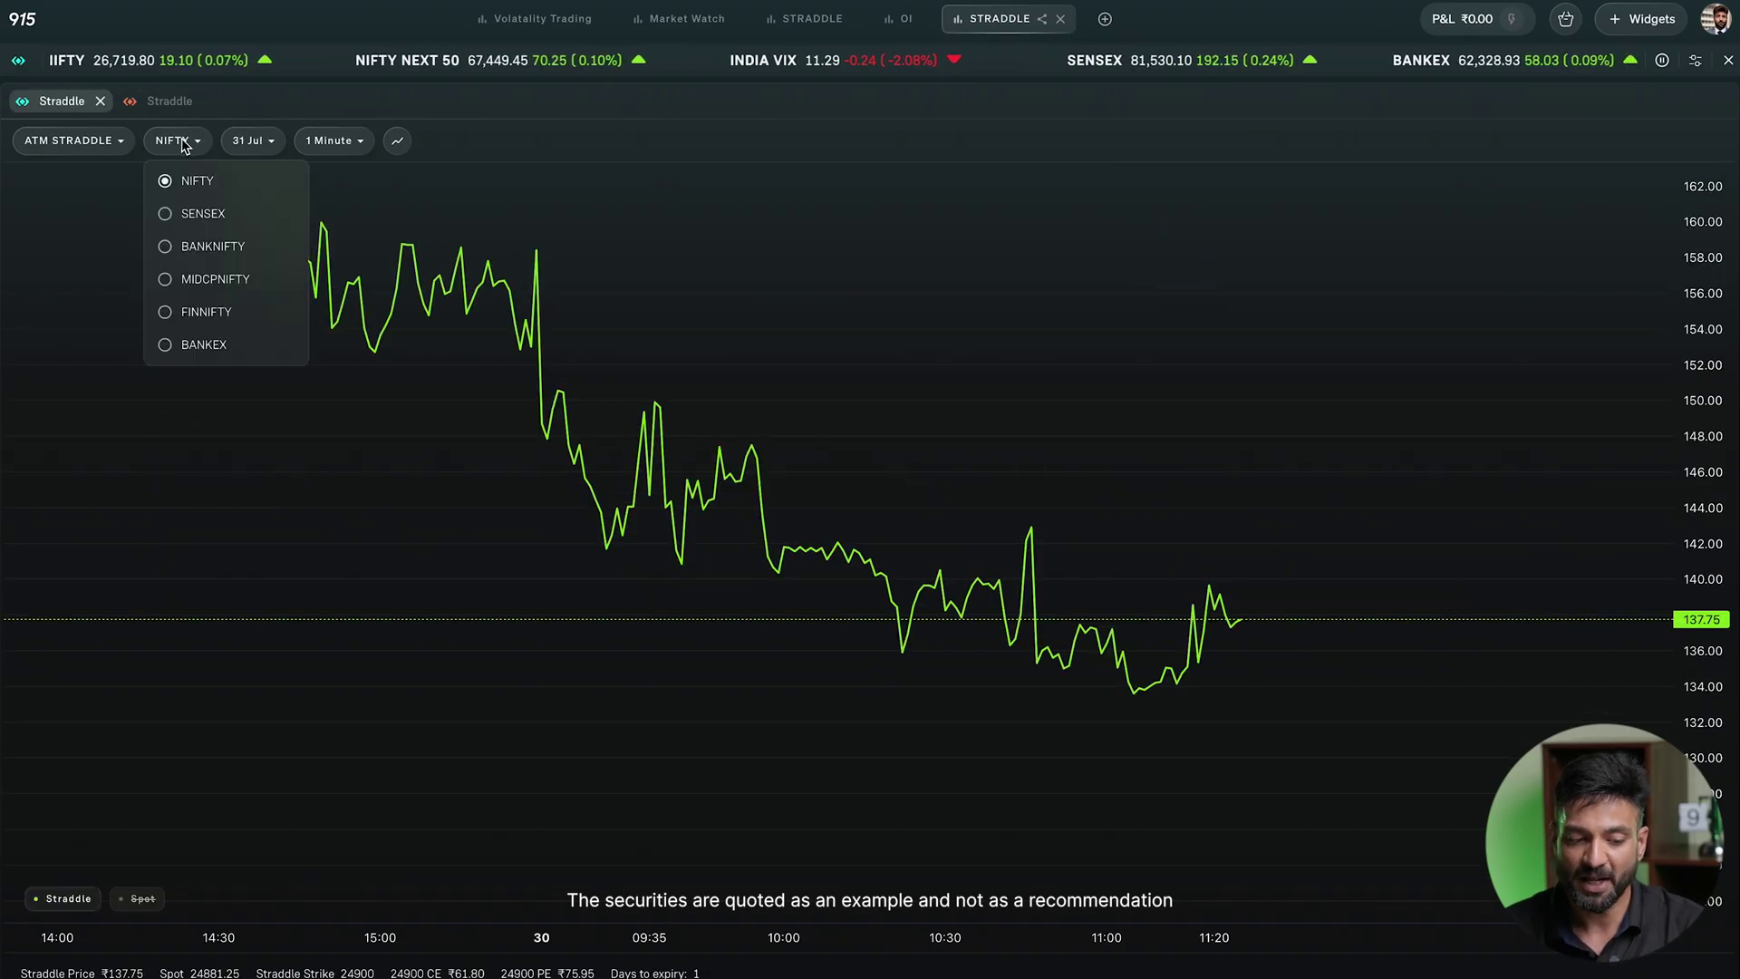
{"action": "left_click", "coordinate": [196, 182]}
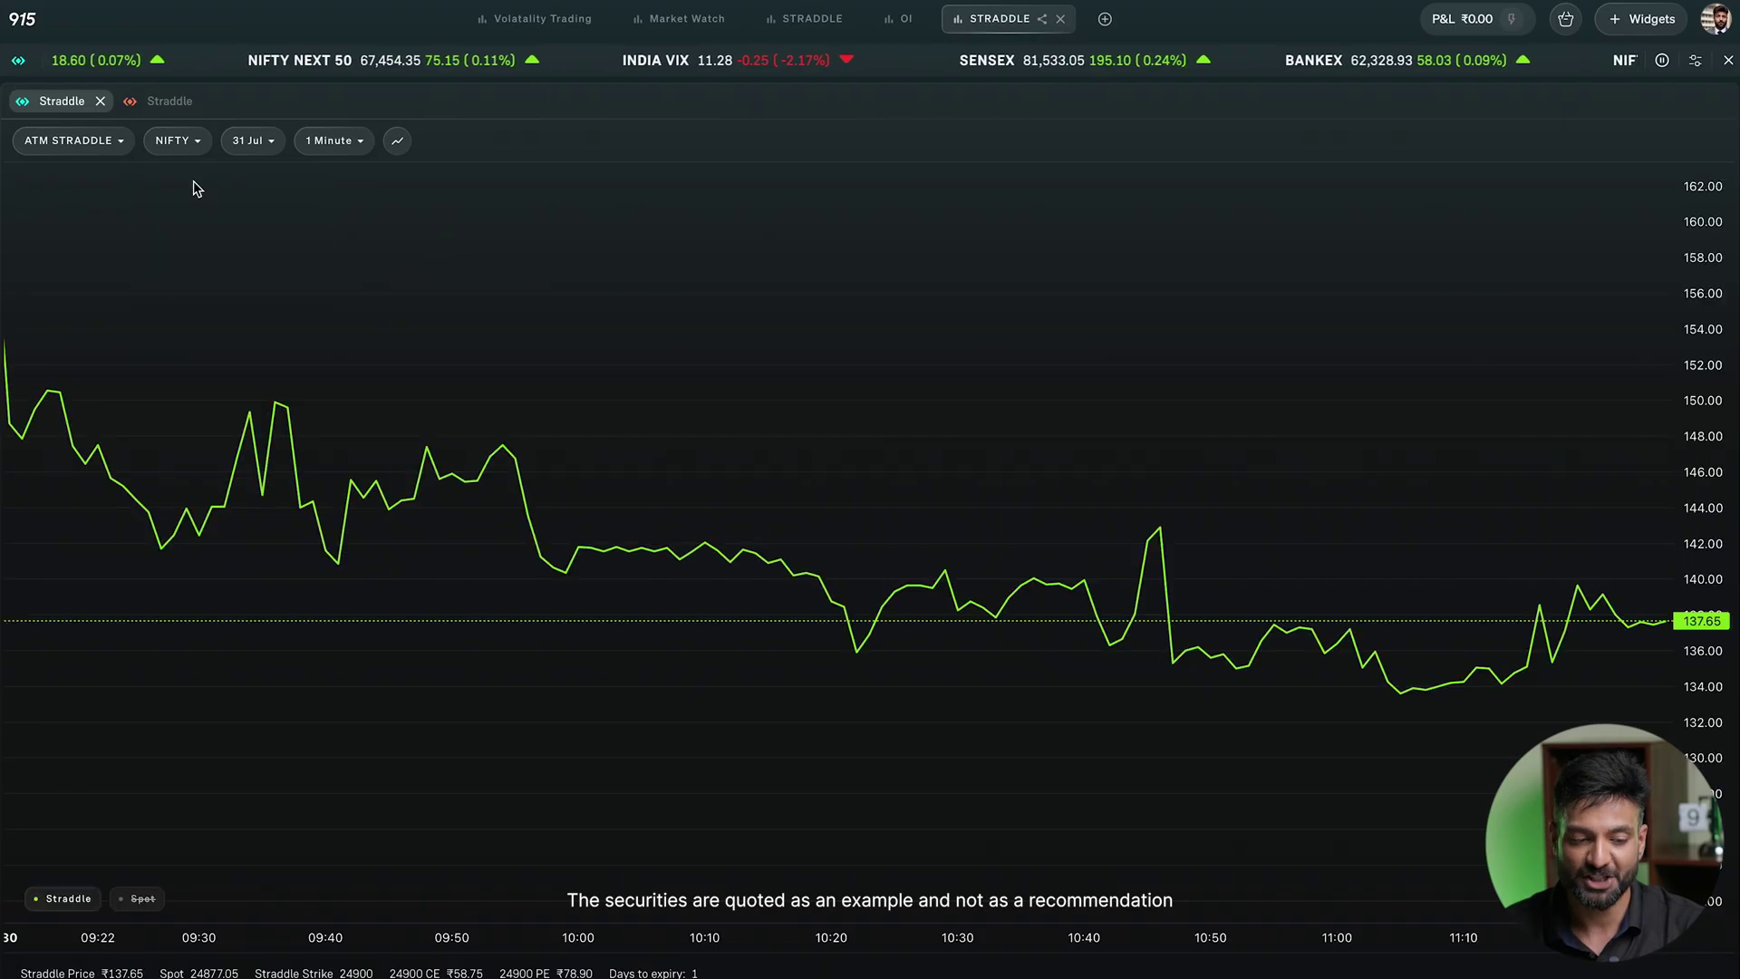
{"action": "left_click", "coordinate": [169, 100]}
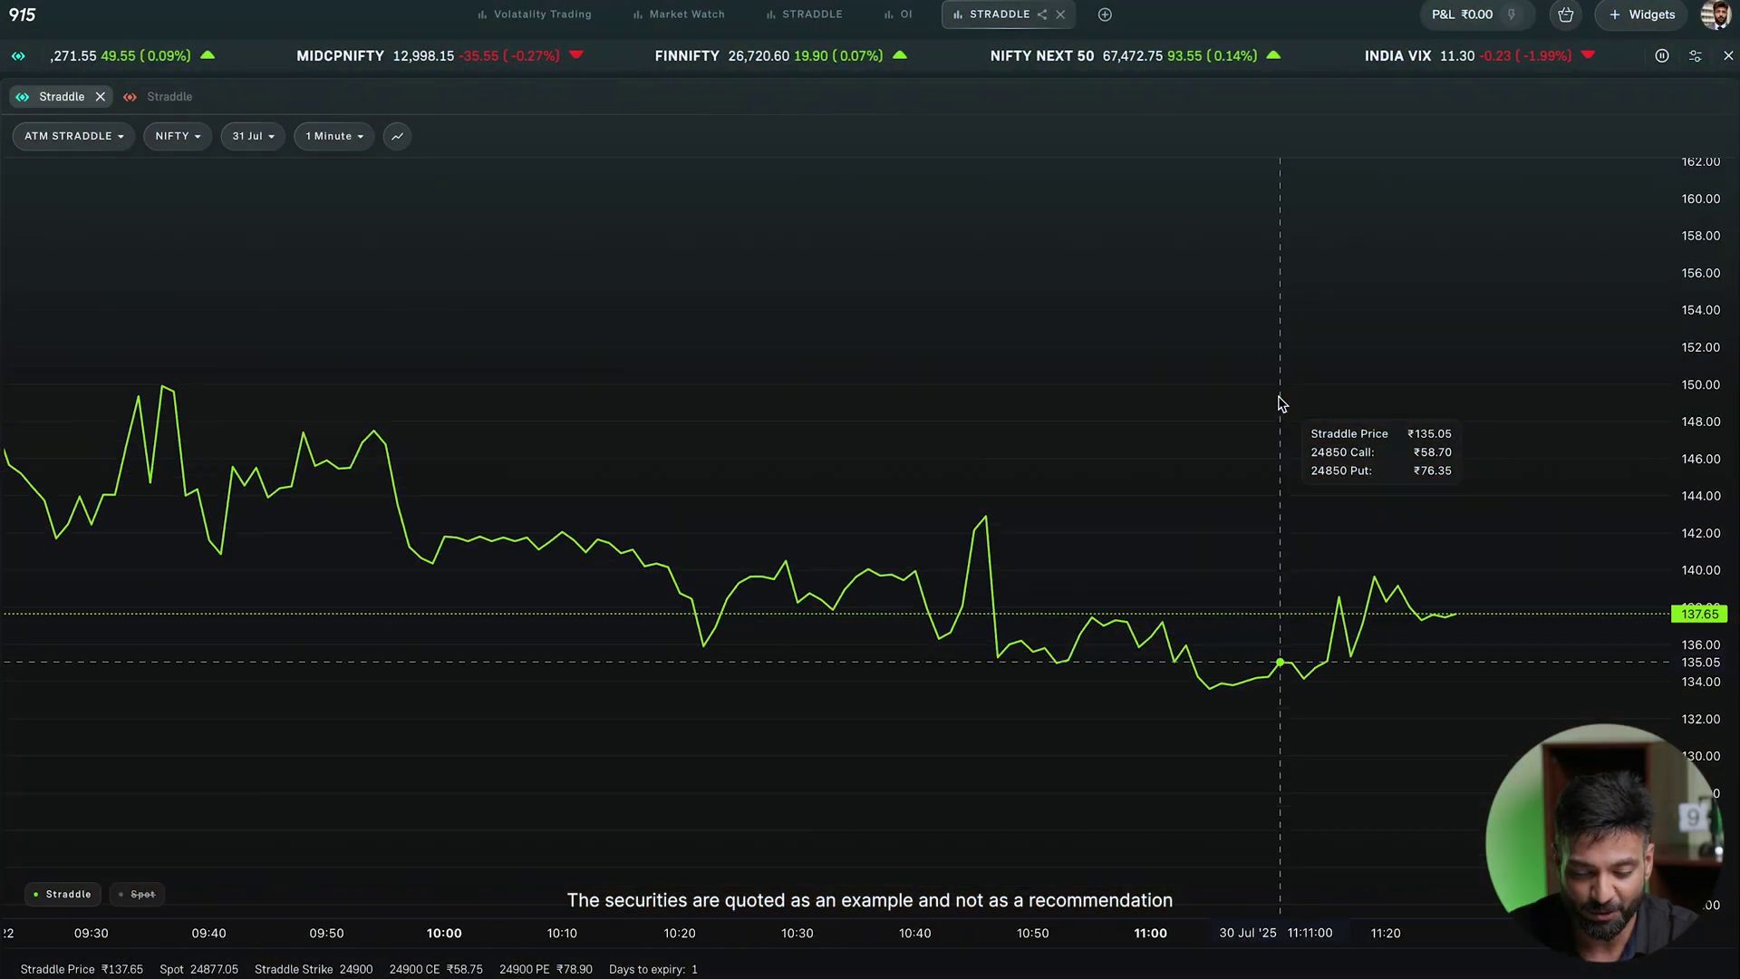
- Zoom into the late-morning session and re-enable the spot price overlay
{"action": "scroll", "coordinate": [1281, 403], "scroll_direction": "up", "scroll_amount": 5}
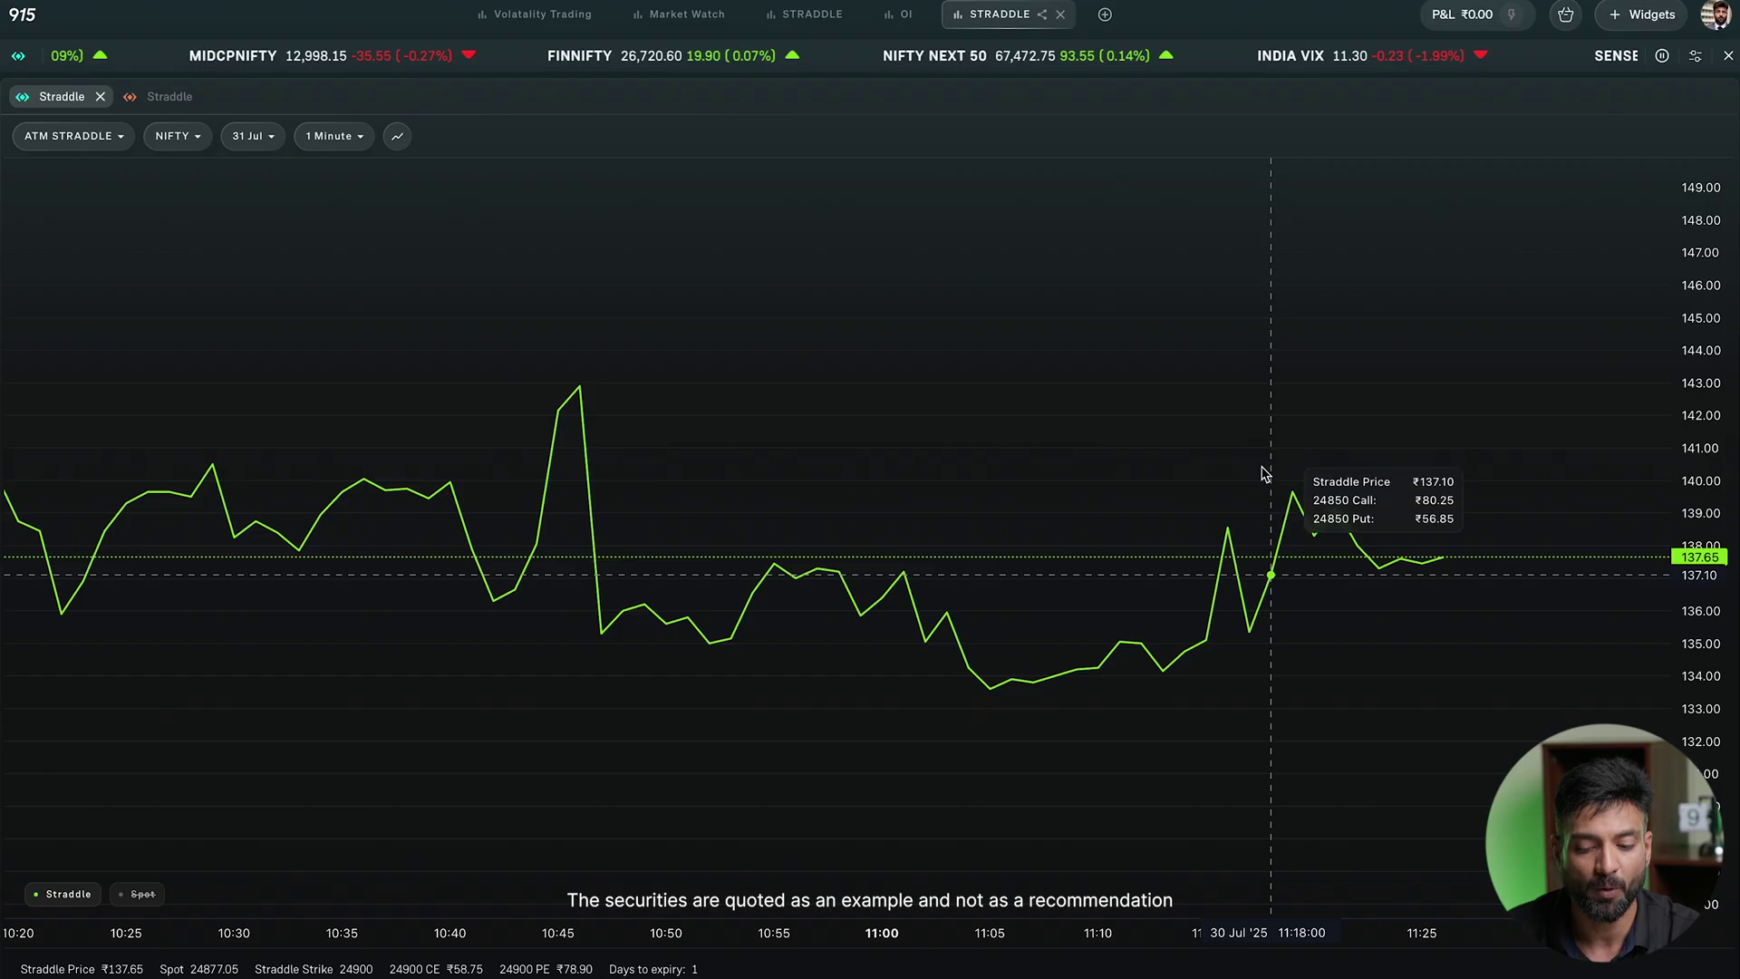
{"action": "scroll", "coordinate": [1061, 490], "scroll_direction": "up", "scroll_amount": 3}
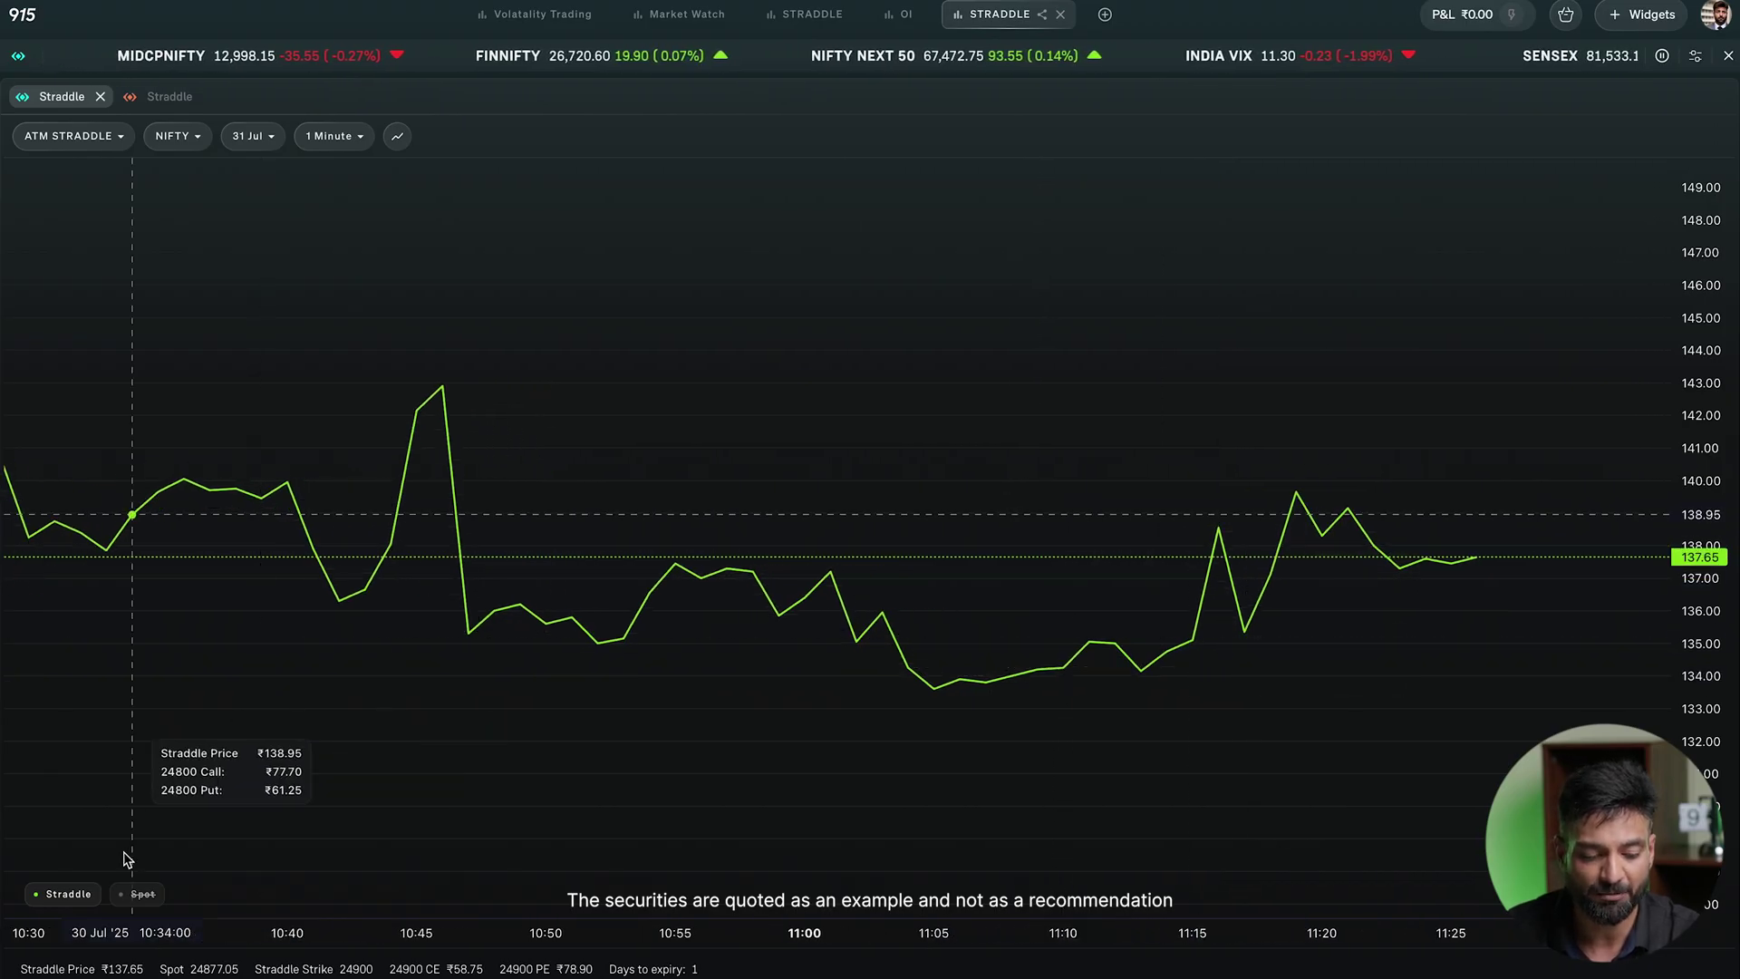
{"action": "left_click", "coordinate": [142, 894]}
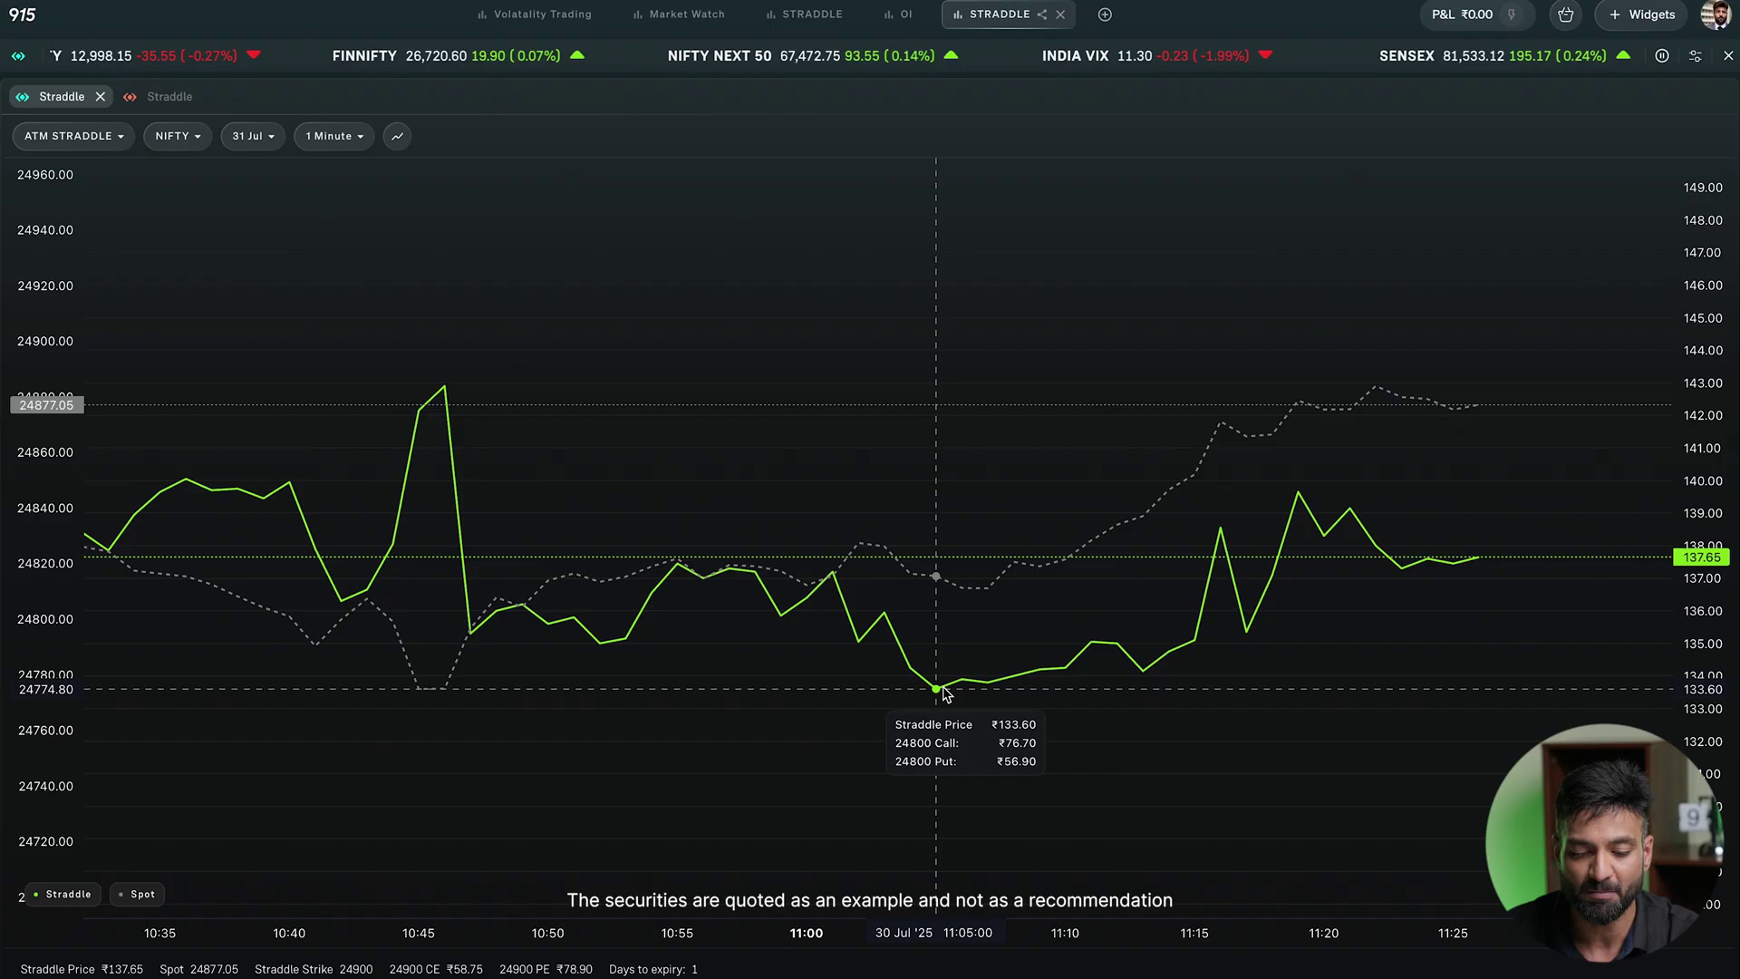
{"action": "scroll", "coordinate": [946, 693], "scroll_direction": "up", "scroll_amount": 1}
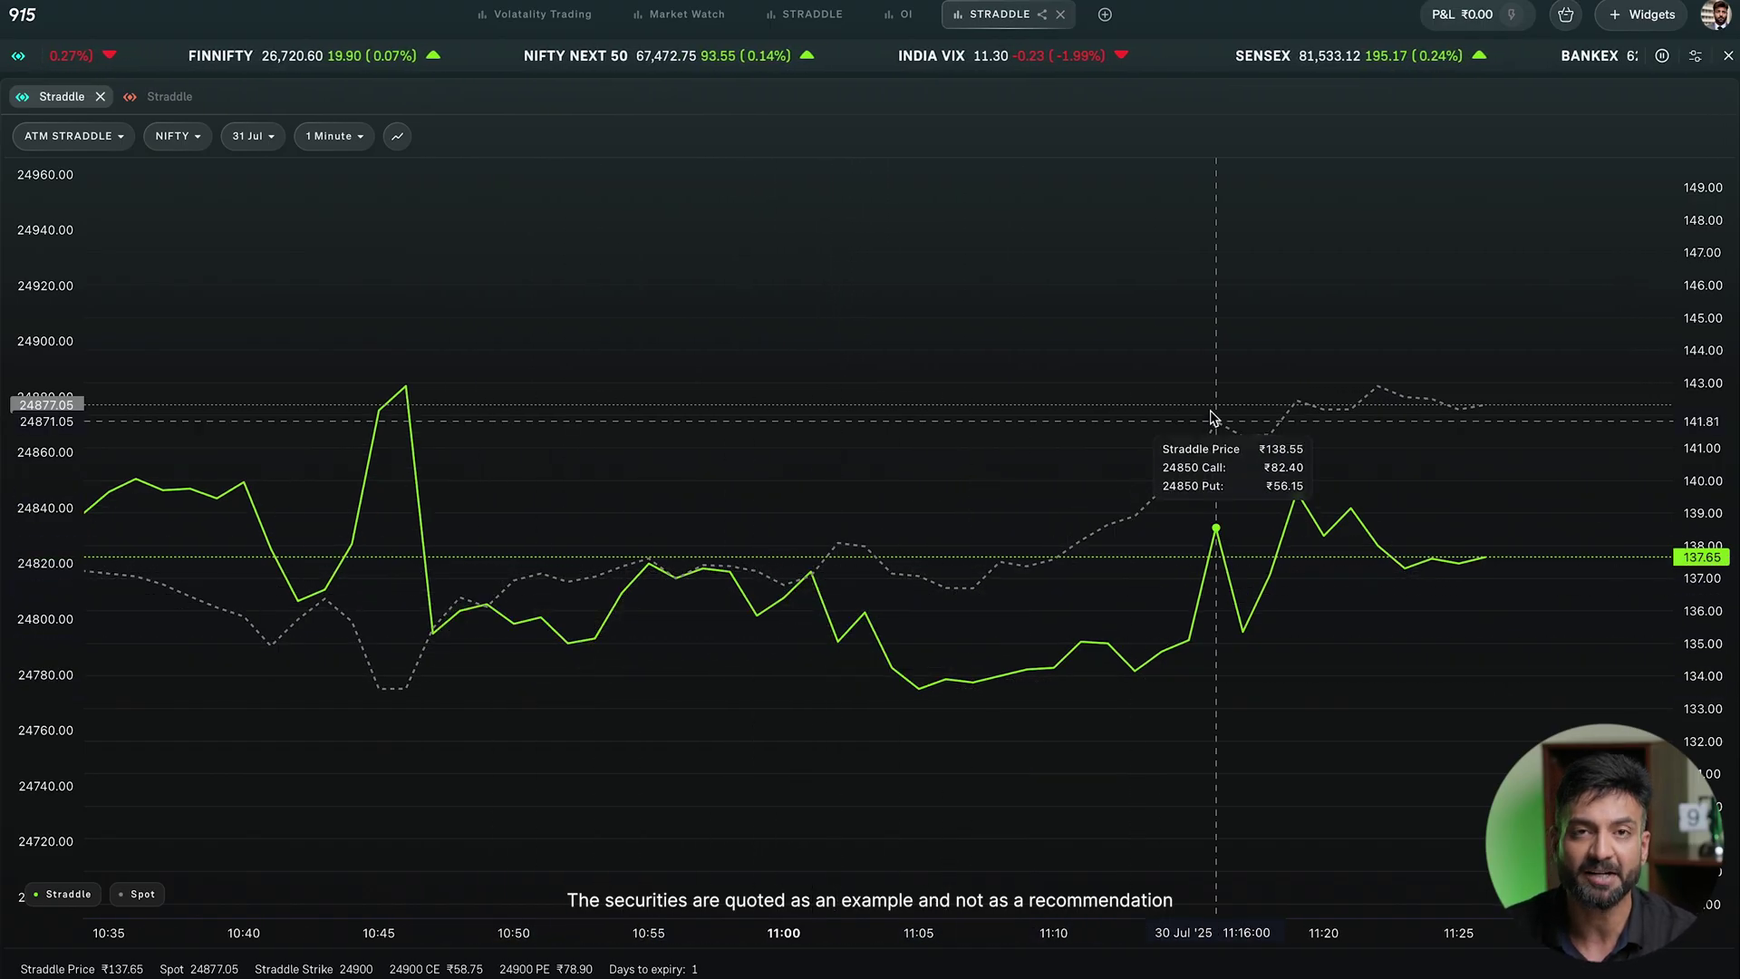
{"action": "scroll", "coordinate": [1419, 237], "scroll_direction": "up", "scroll_amount": 1}
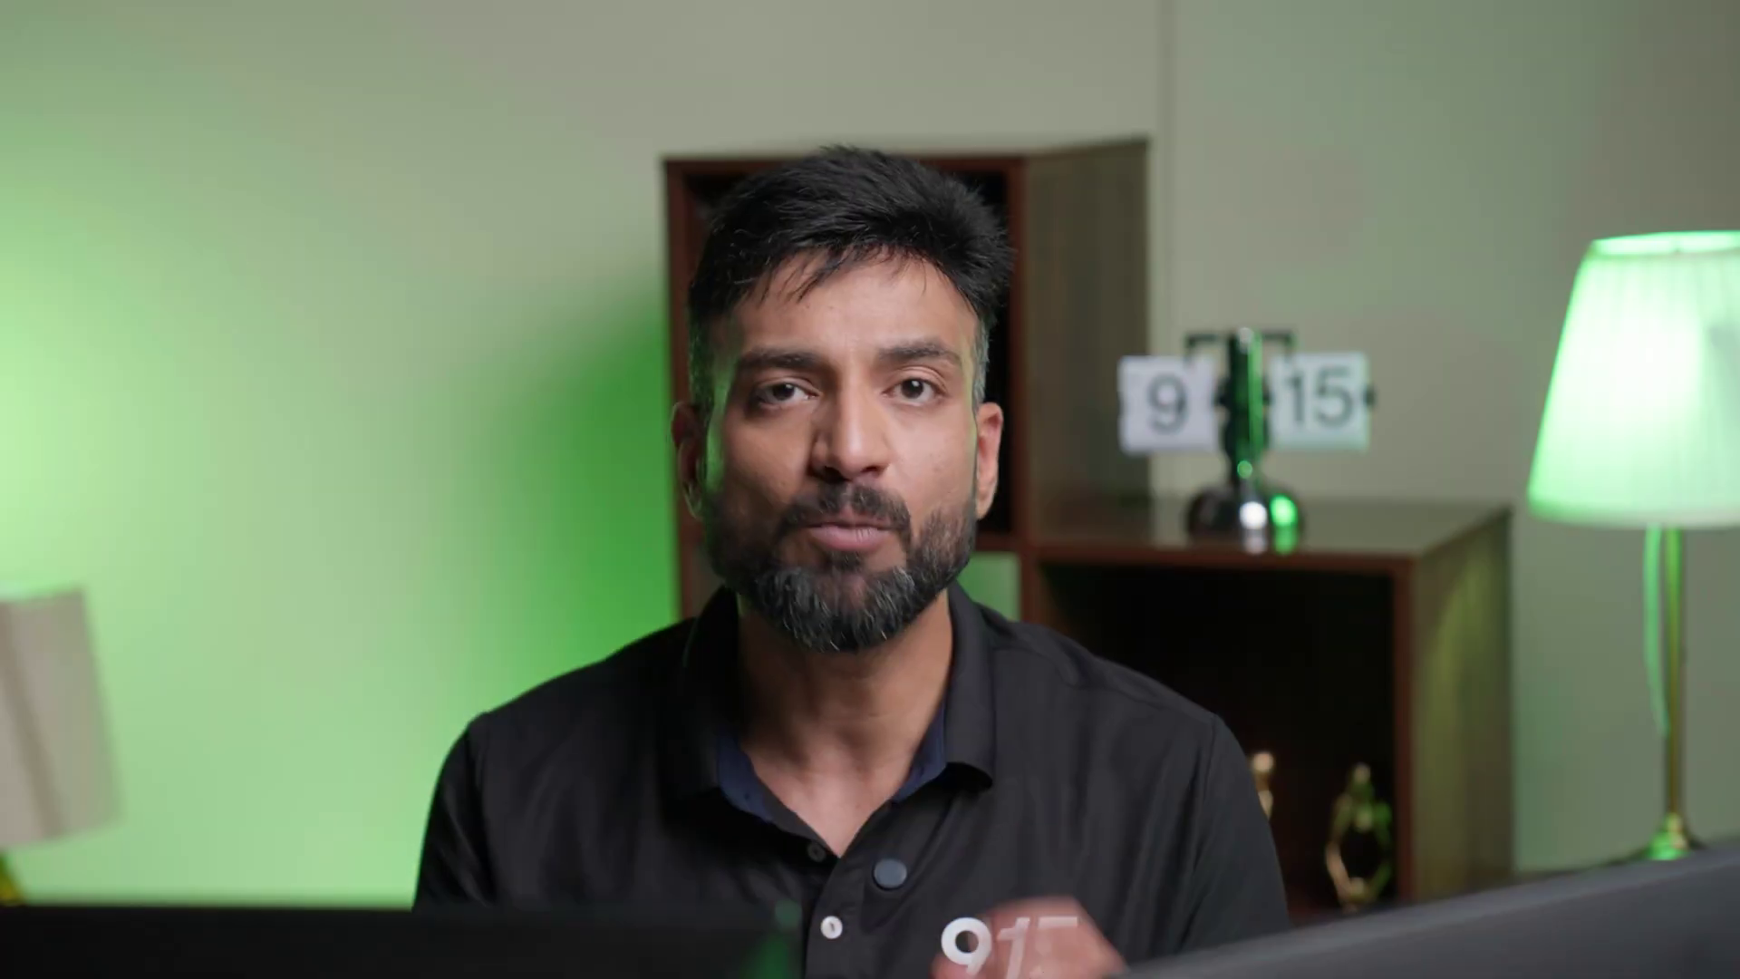